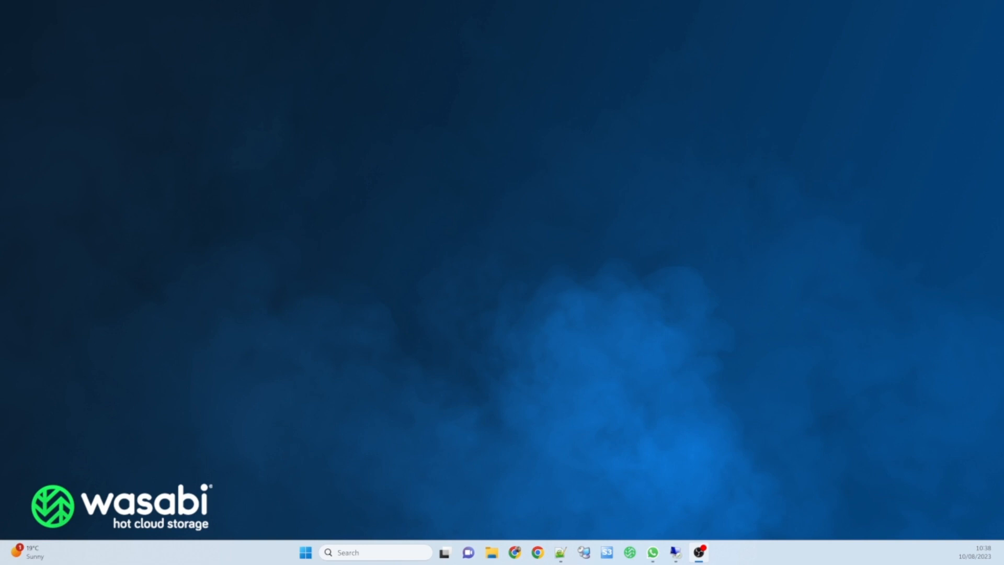
# - Switch to the 192.168.10.30 remote session and reveal the full path of the open nsfileslocal folder
pyautogui.moveTo(676, 553)
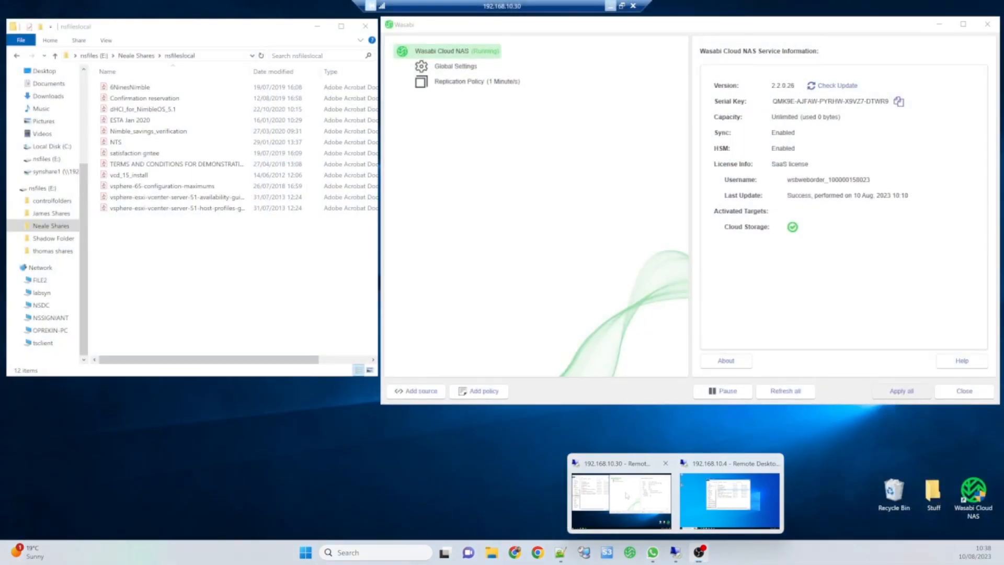
pyautogui.click(626, 495)
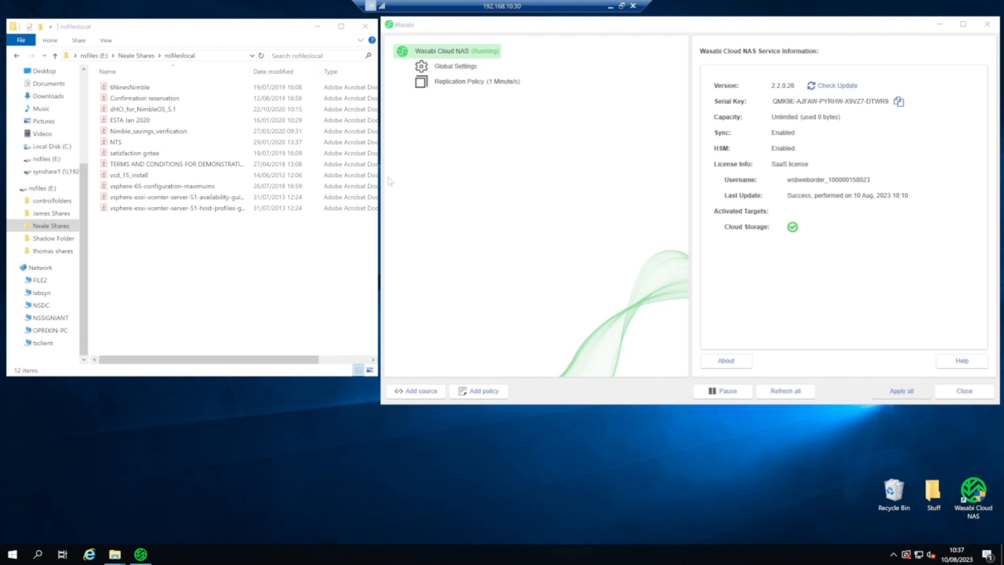
pyautogui.click(212, 55)
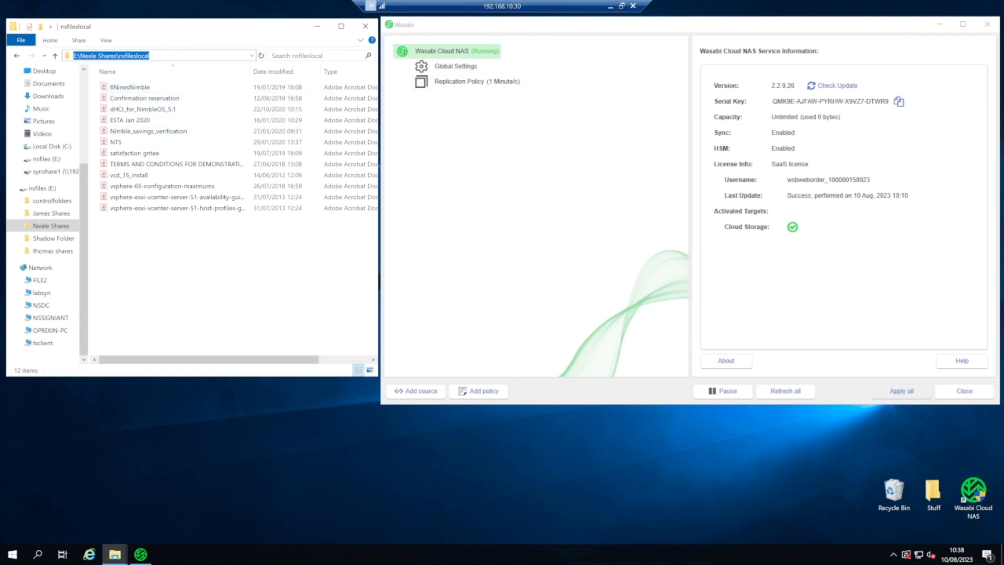
# - Switch to the 192.168.10.4 remote session, check the properties of Nimble_savings_verification and look through the opened PDF
pyautogui.click(610, 6)
pyautogui.moveTo(675, 552)
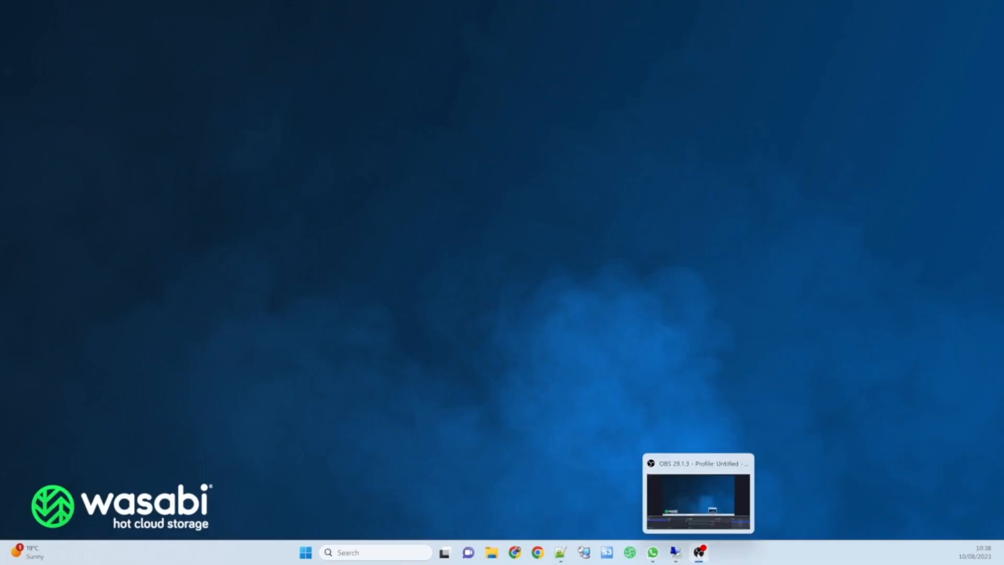
pyautogui.click(701, 514)
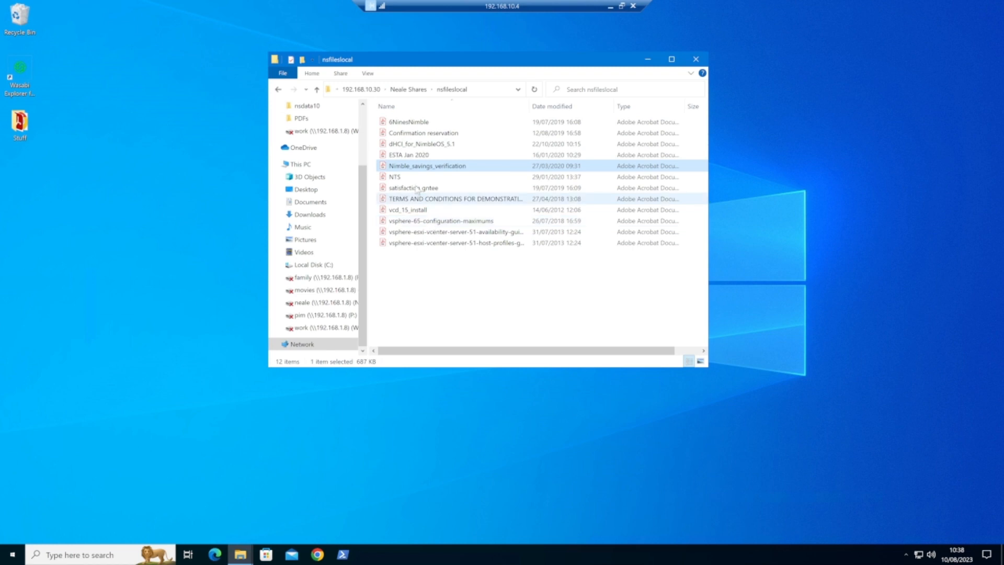
pyautogui.rightClick(408, 167)
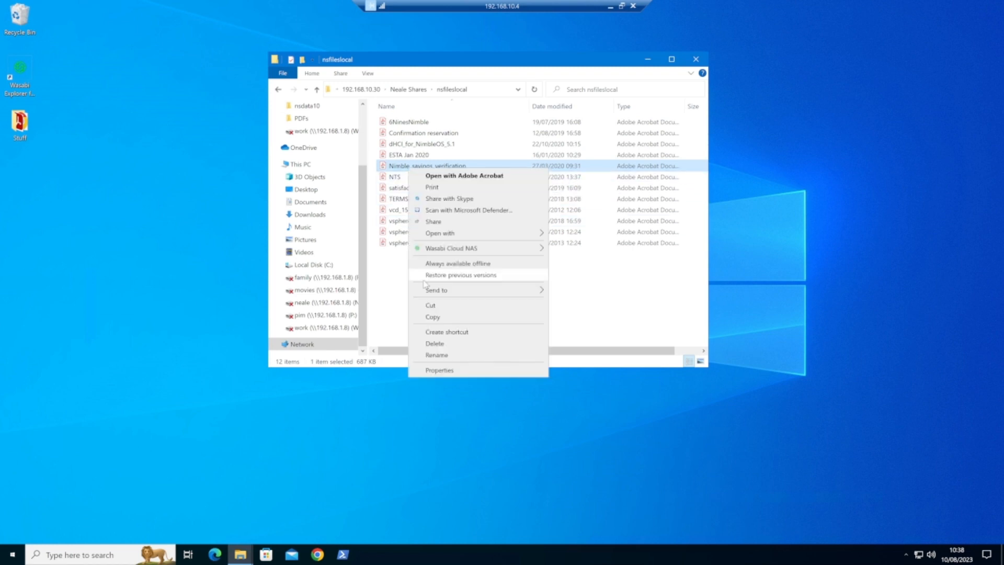
pyautogui.click(440, 371)
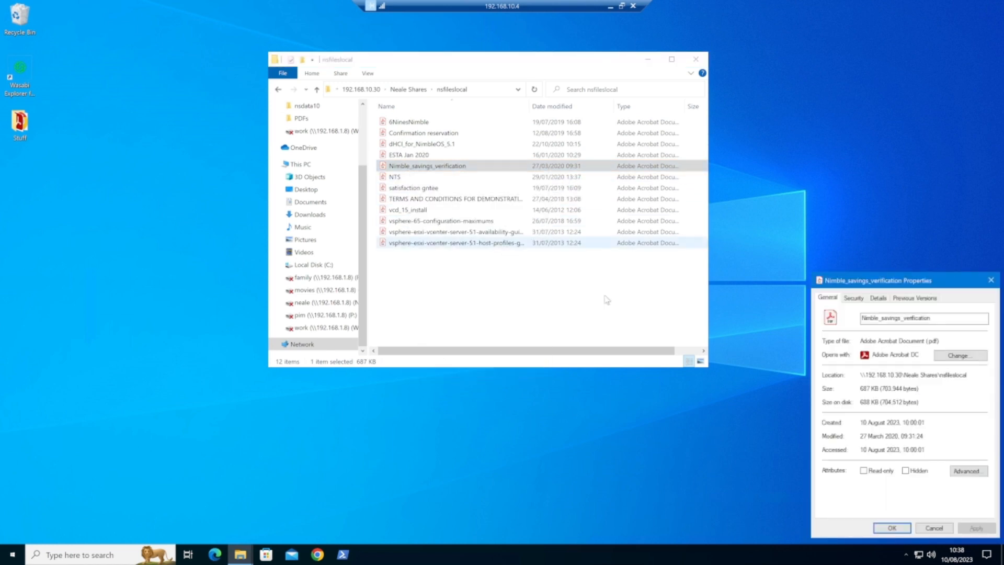
pyautogui.moveTo(891, 277); pyautogui.dragTo(687, 163)
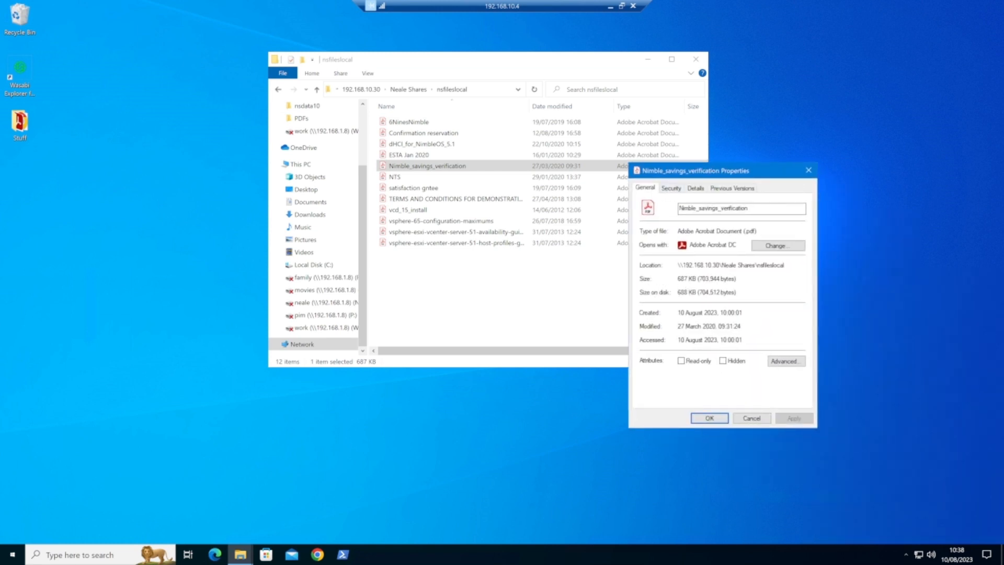
pyautogui.click(752, 418)
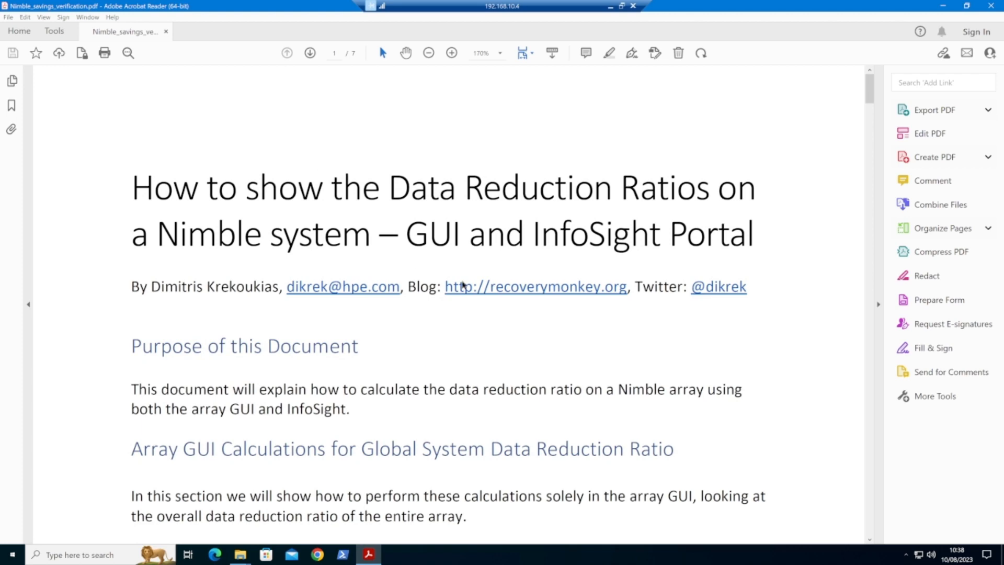
pyautogui.scroll(-10, 462, 285)
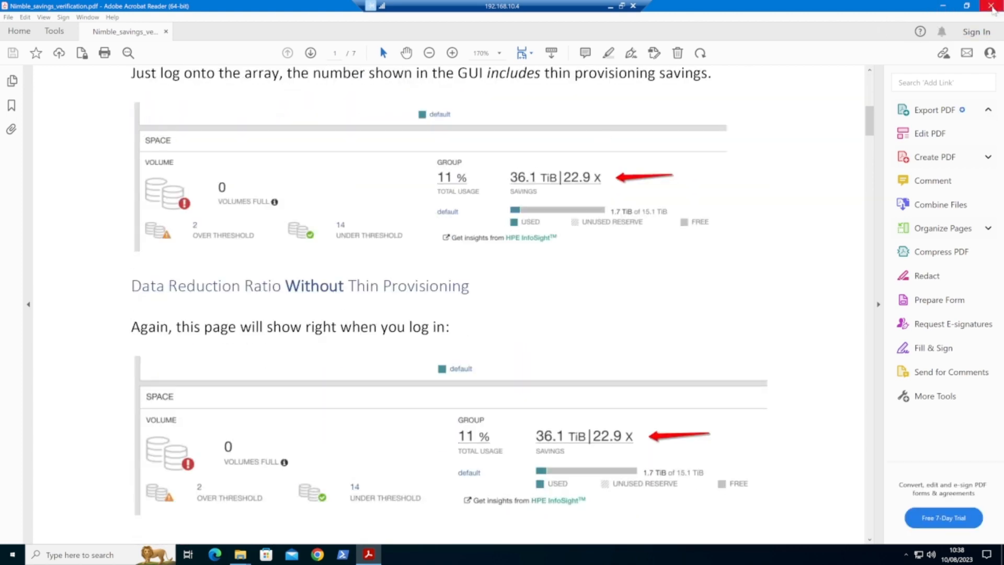
pyautogui.click(991, 7)
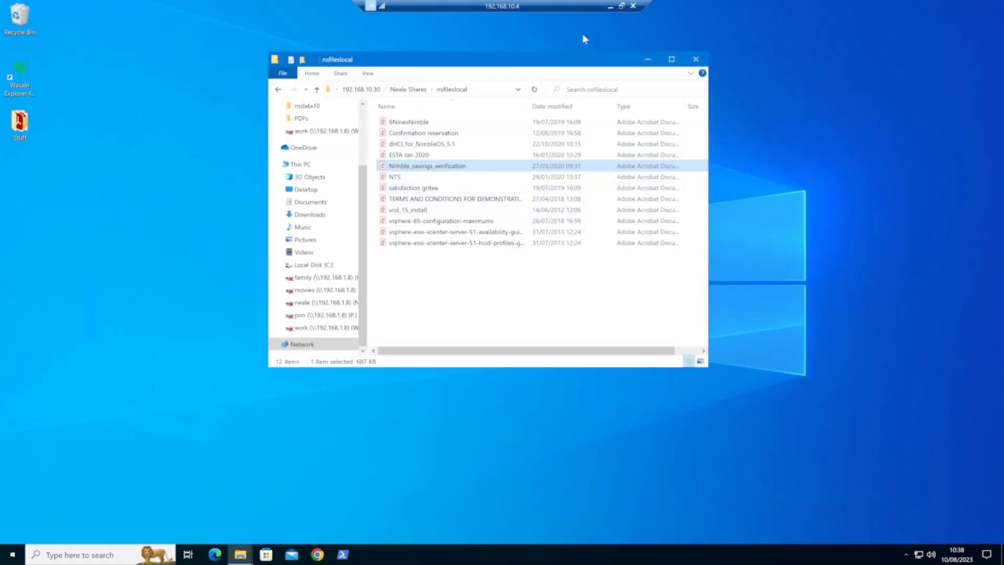
# - Return to the 192.168.10.30 session and add the nsfileslocal folder on the nsfiles (E:) drive as a Wasabi Cloud NAS source
pyautogui.click(610, 6)
pyautogui.moveTo(675, 552)
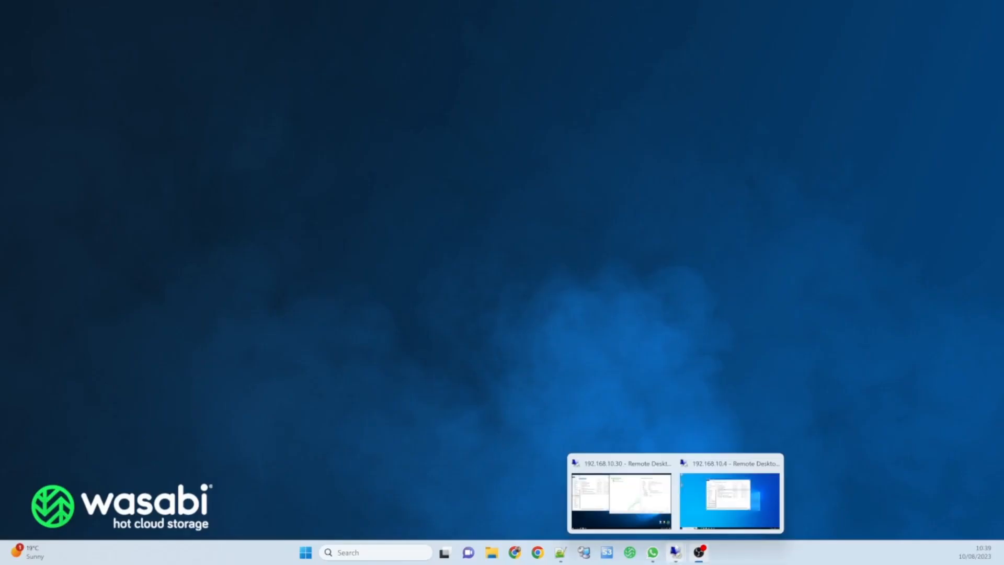
pyautogui.click(622, 499)
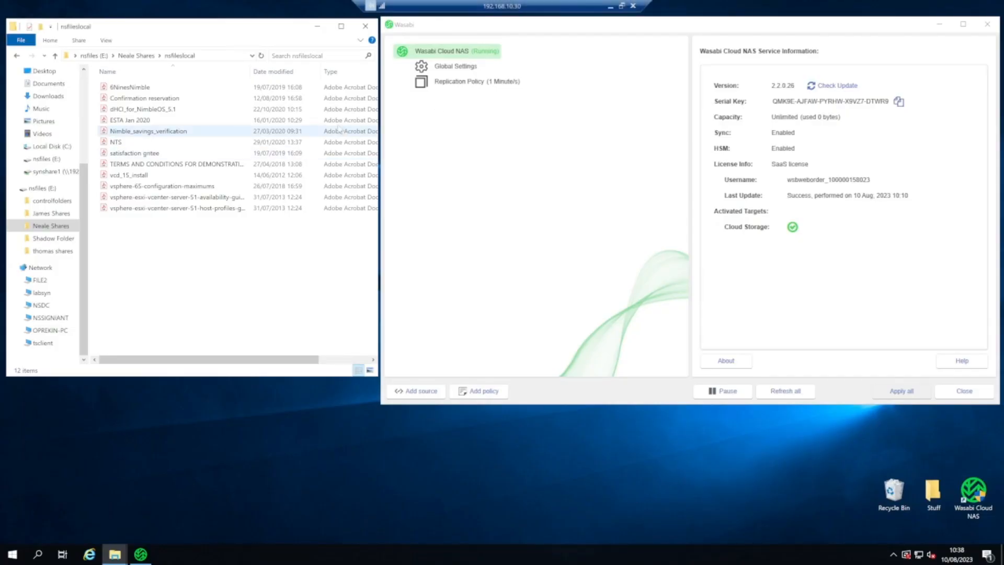
pyautogui.click(408, 392)
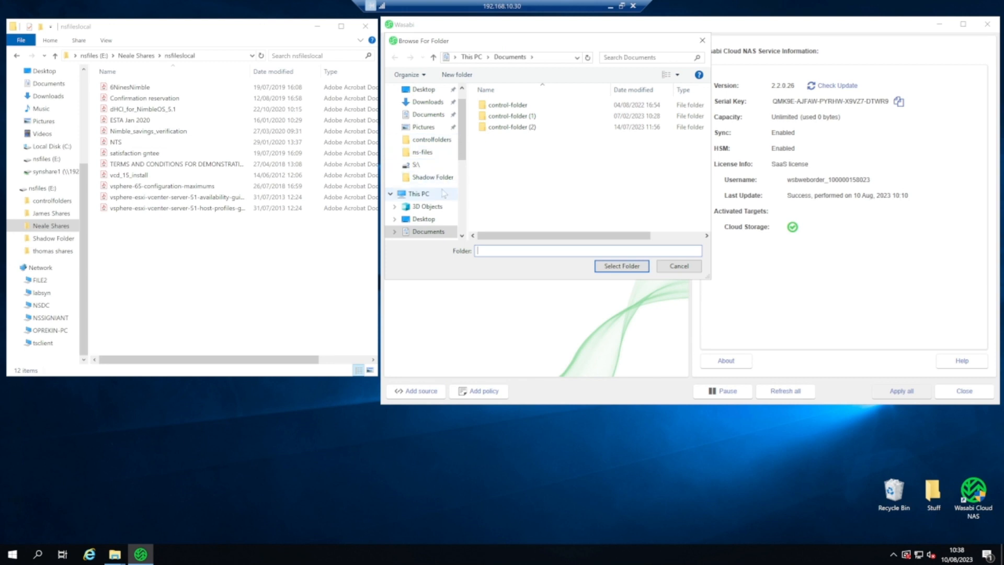
pyautogui.scroll(-4, 443, 193)
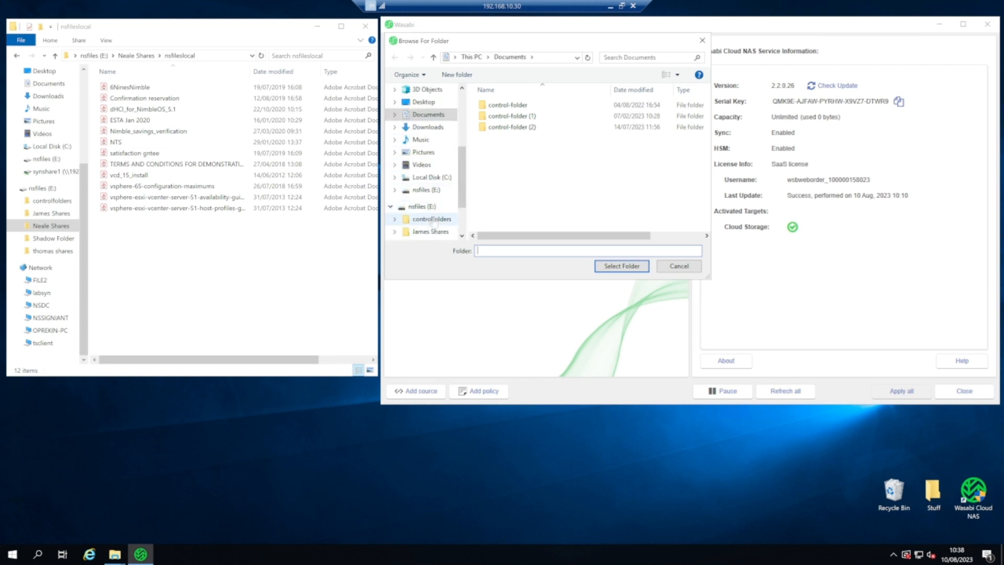
pyautogui.scroll(-1, 433, 222)
pyautogui.click(430, 219)
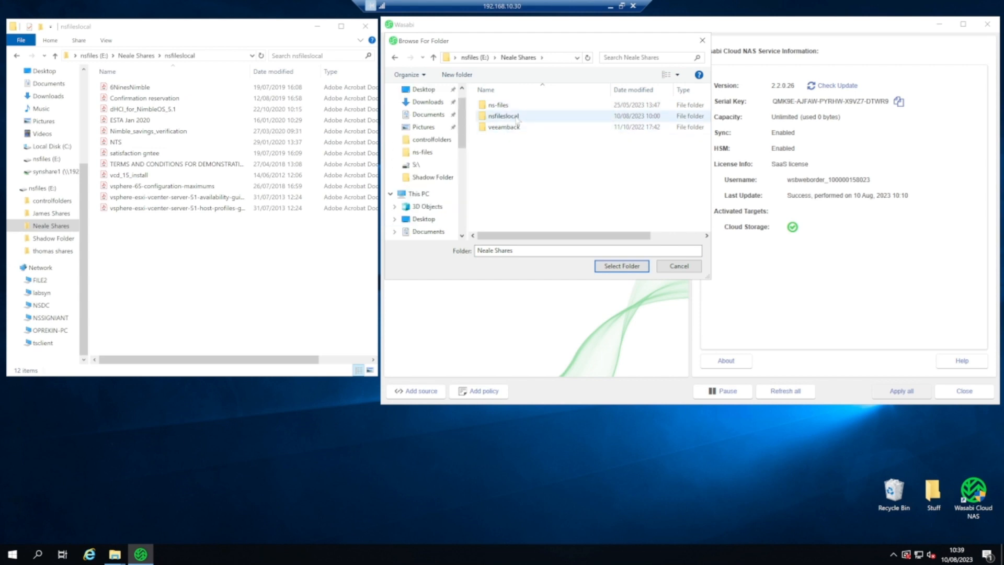
pyautogui.click(515, 118)
pyautogui.click(621, 265)
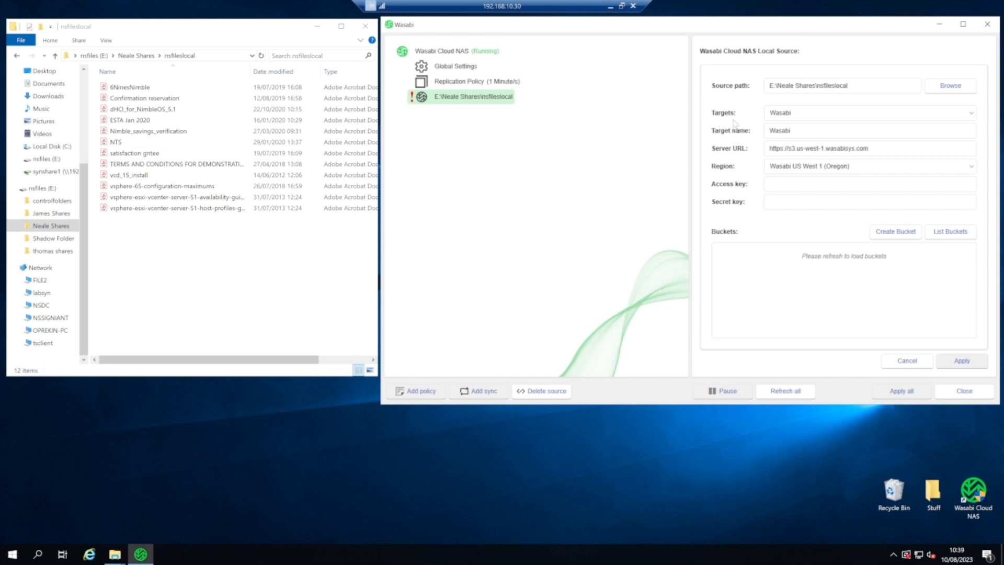
# - Name the source's target nsfilelocal and set its region to Wasabi EU West 1 (London)
pyautogui.moveTo(792, 132); pyautogui.dragTo(756, 133)
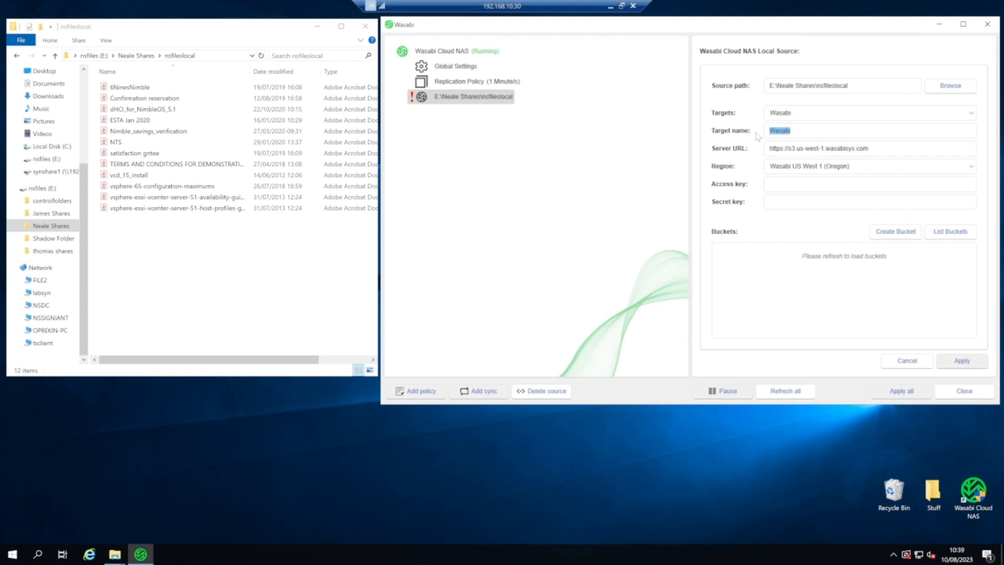
pyautogui.write('nsfilelocal')
pyautogui.click(856, 167)
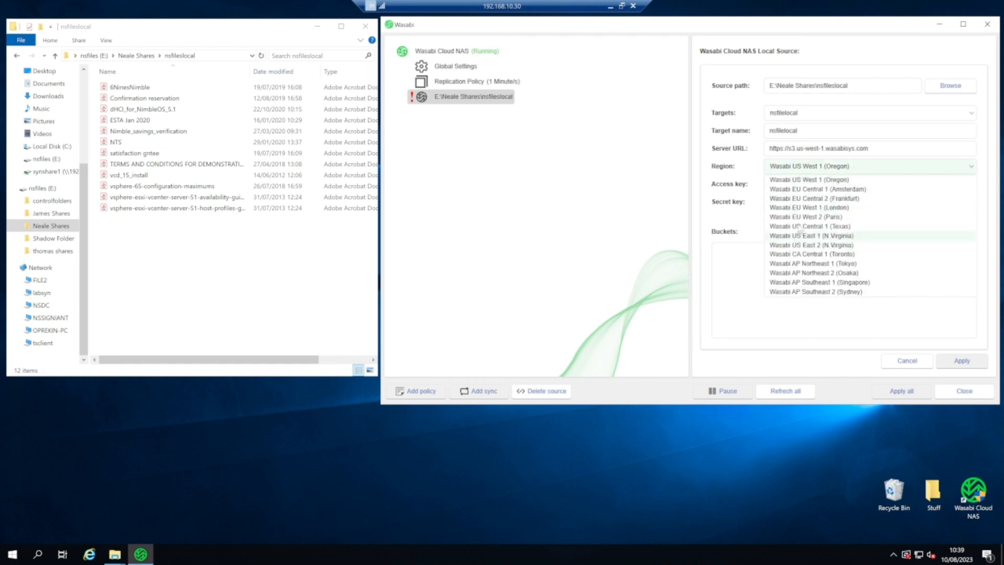
pyautogui.click(802, 208)
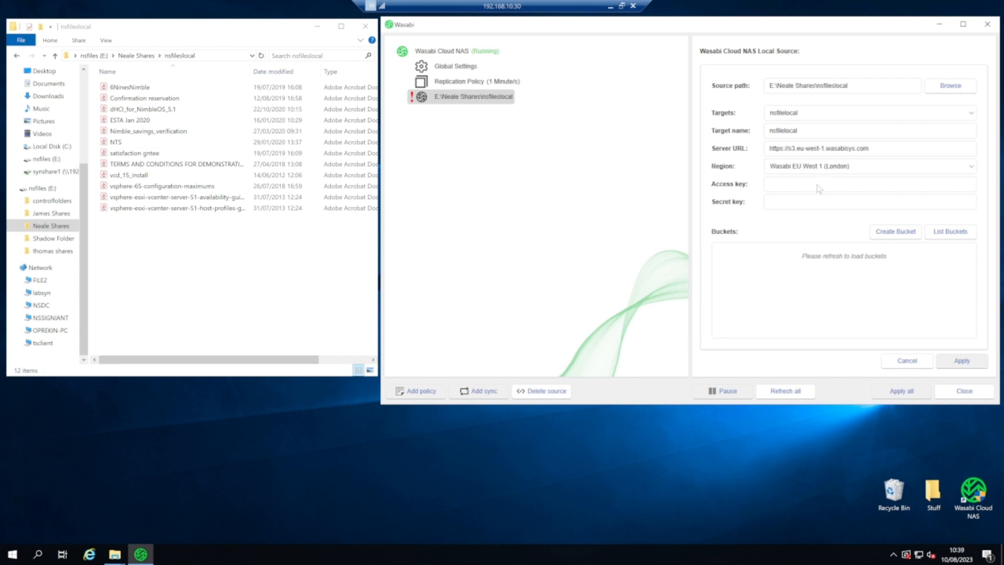
# - Paste the access key and the secret key for the nsfilelocal target
pyautogui.hotkey('ctrl', 'v')
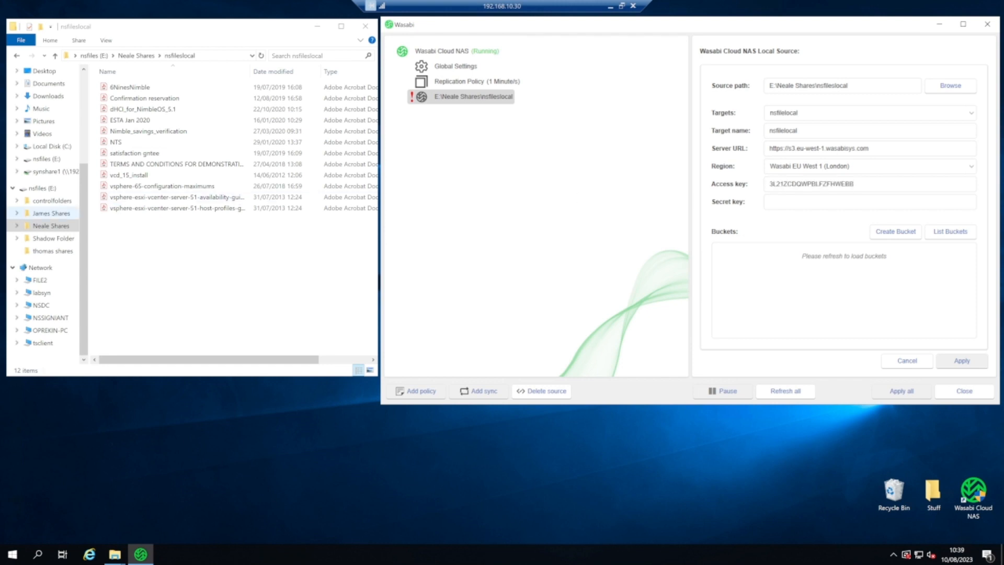
pyautogui.click(779, 202)
pyautogui.hotkey('ctrl', 'v')
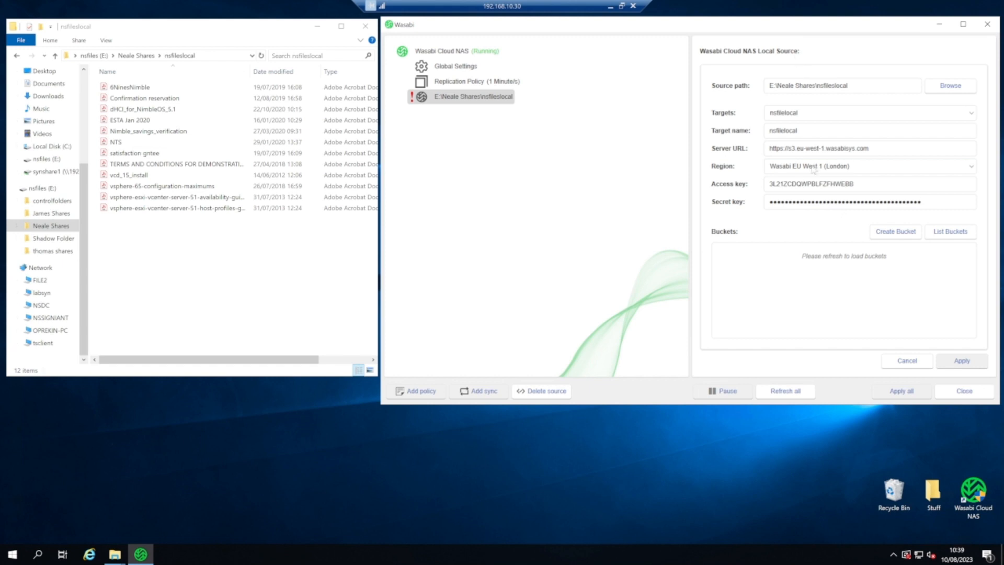
# - List the account's buckets and create a bucket named nsfileslocal in Wasabi EU West 1 (London)
pyautogui.click(951, 235)
pyautogui.click(892, 236)
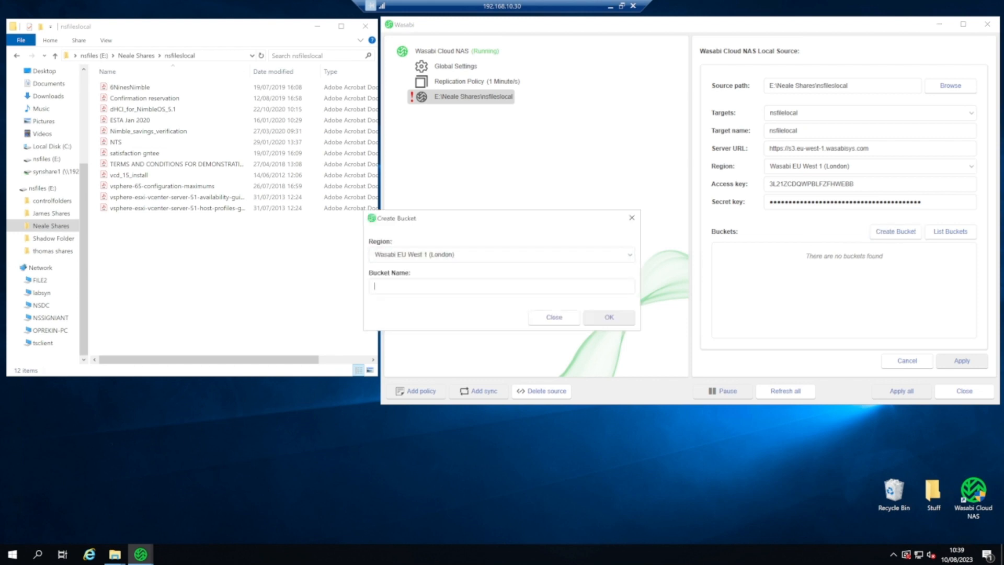
pyautogui.write('nsfileslocal')
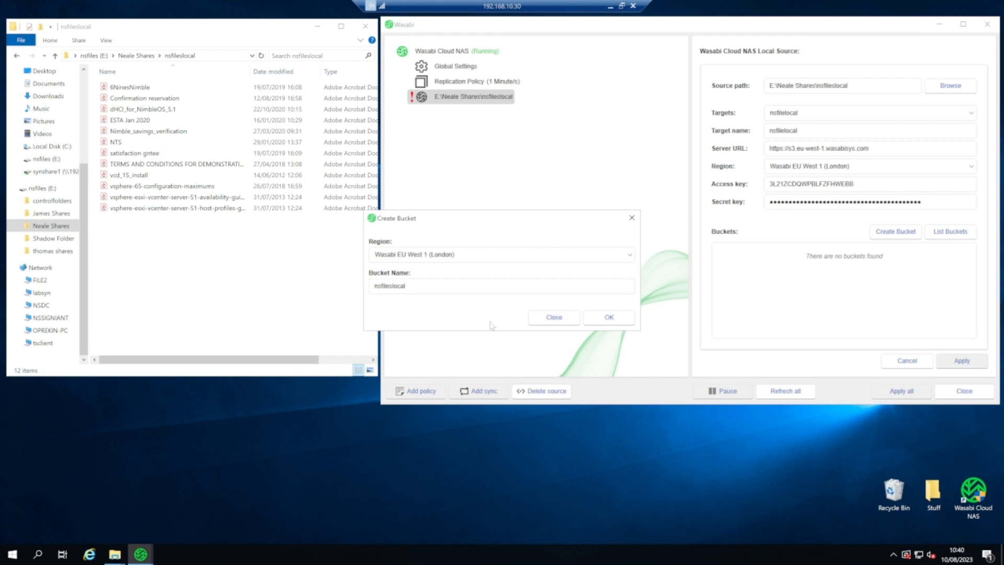
pyautogui.click(608, 317)
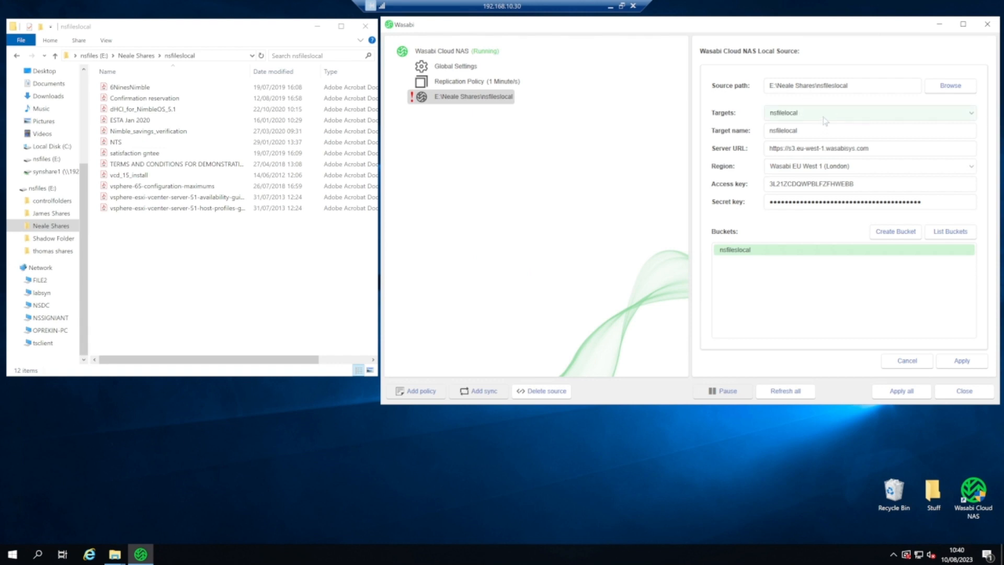
# - Apply the new source with the nsfileslocal bucket and resume the paused Wasabi Cloud NAS service
pyautogui.click(961, 360)
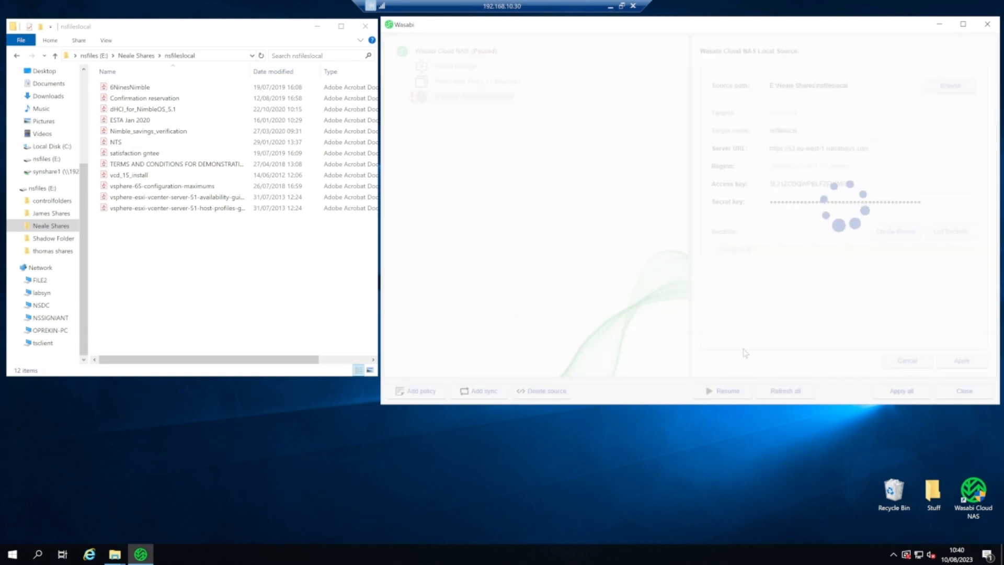
pyautogui.click(589, 304)
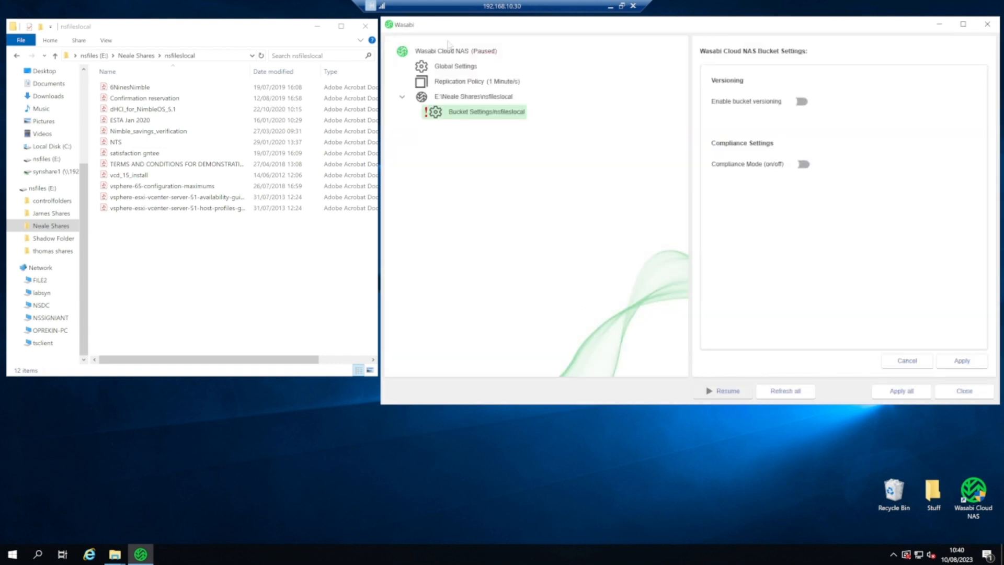
pyautogui.click(438, 52)
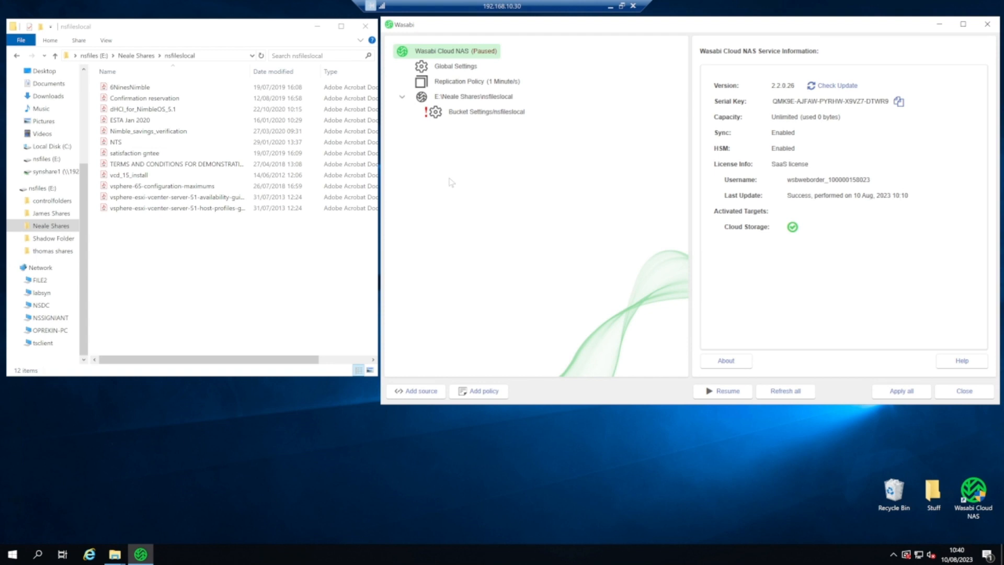
pyautogui.click(724, 392)
# - Check the replication and local storage statistics of the nsfileslocal source
pyautogui.click(465, 98)
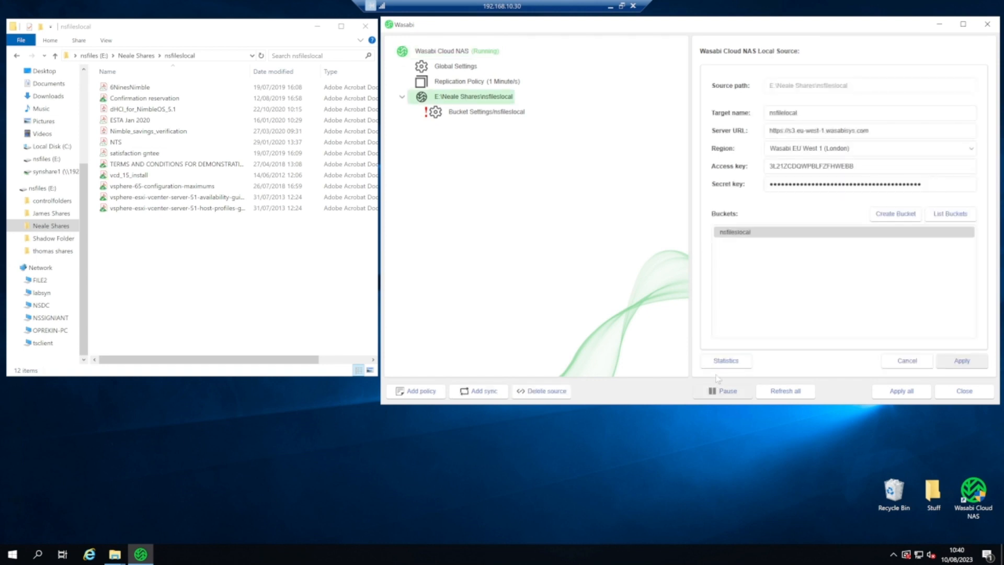
pyautogui.click(726, 360)
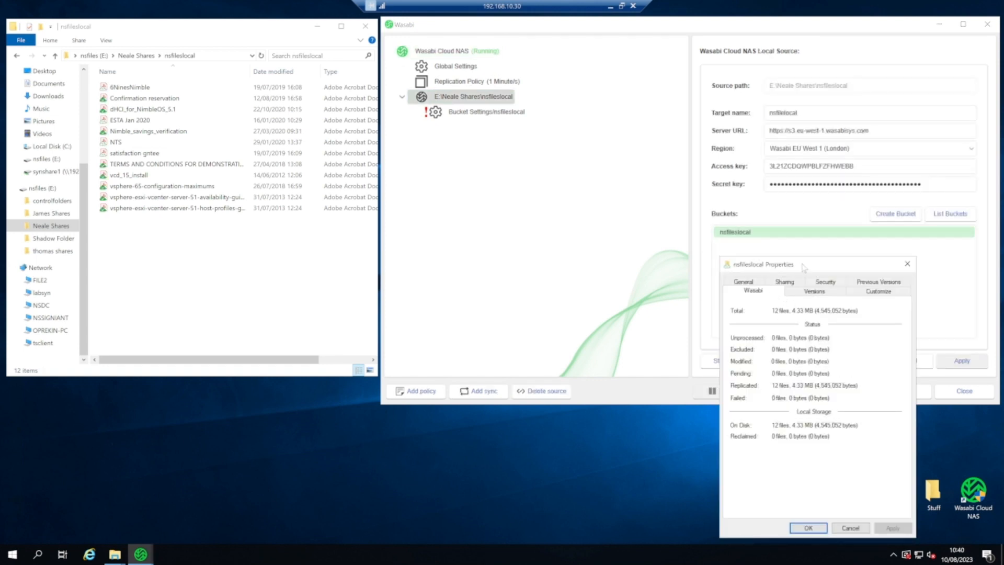
pyautogui.moveTo(804, 265); pyautogui.dragTo(527, 186)
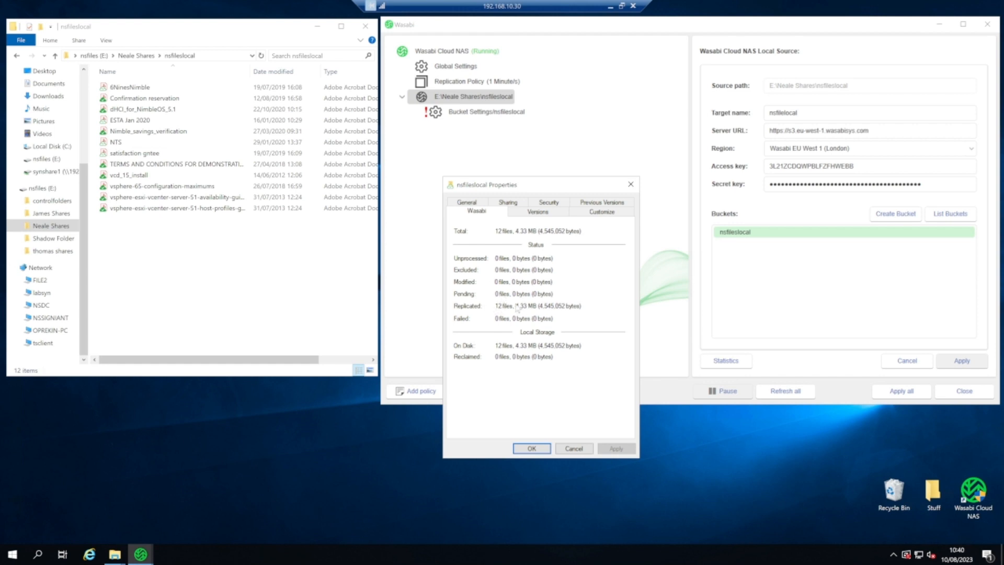
pyautogui.click(573, 448)
# - Check the size, size on disk and dates in the properties of the server's Nimble_savings_verification file
pyautogui.click(170, 272)
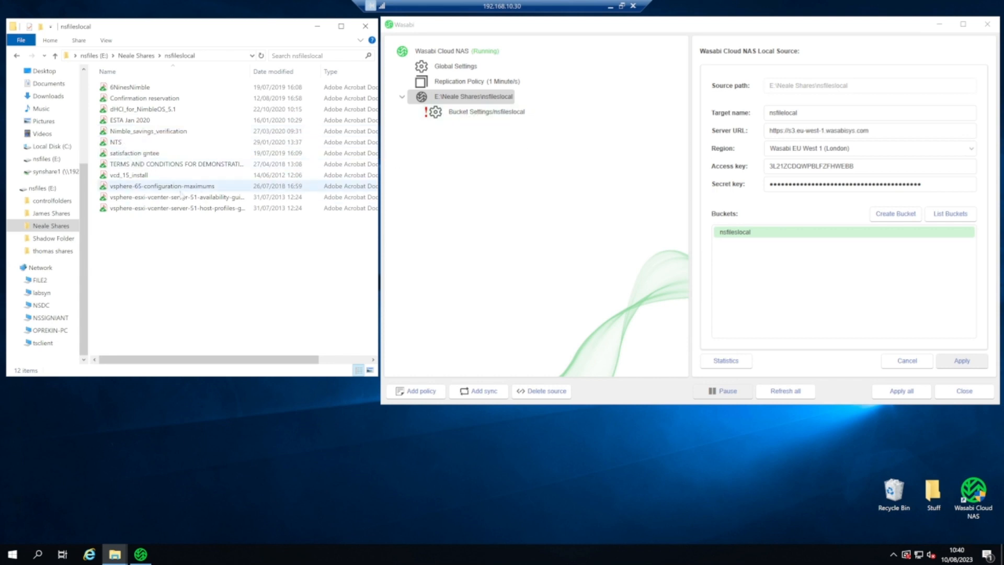
pyautogui.rightClick(134, 135)
pyautogui.click(180, 315)
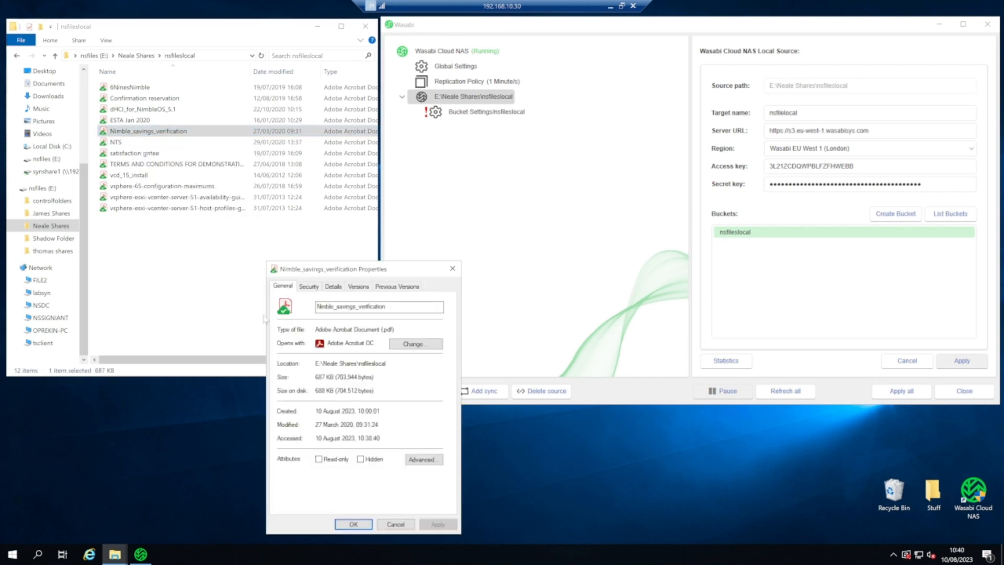
pyautogui.moveTo(367, 265); pyautogui.dragTo(368, 162)
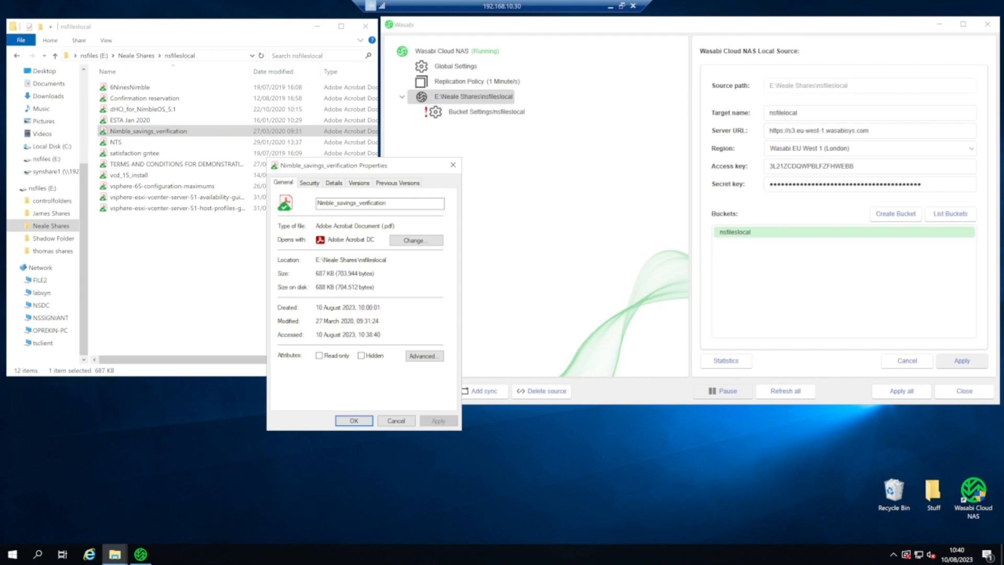
pyautogui.click(395, 421)
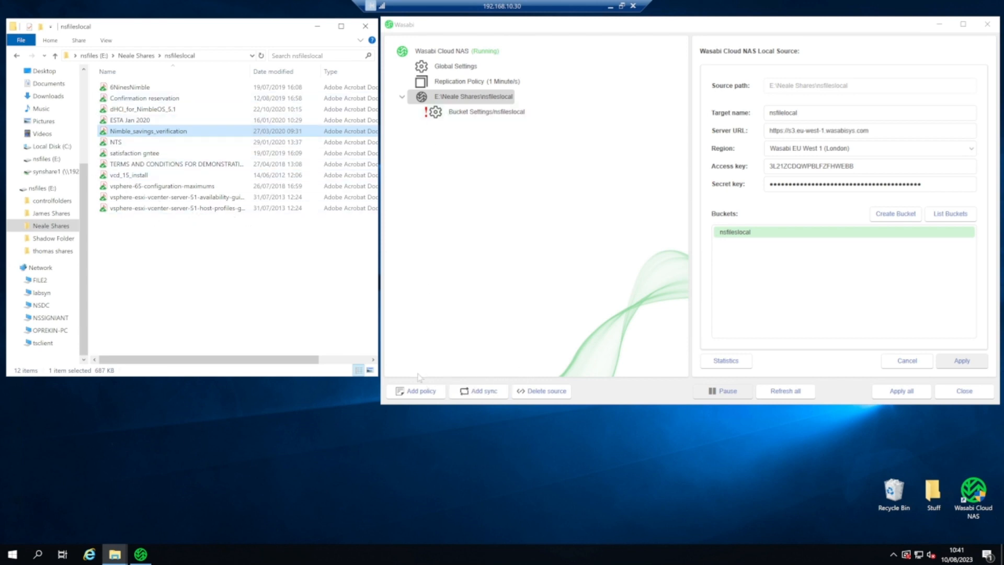
# - Add a Reclaim space policy to the nsfileslocal source
pyautogui.click(420, 391)
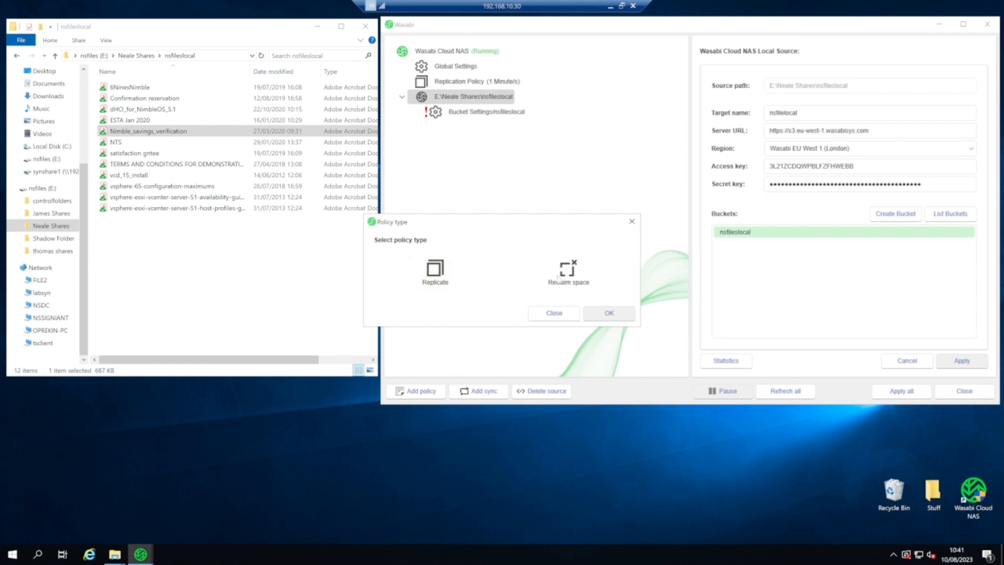
pyautogui.click(566, 277)
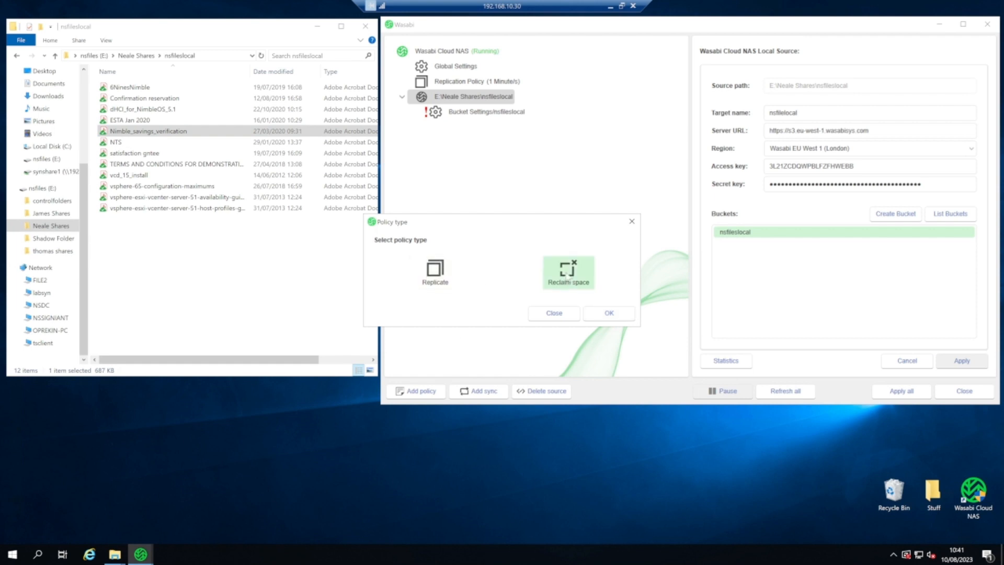
pyautogui.click(616, 316)
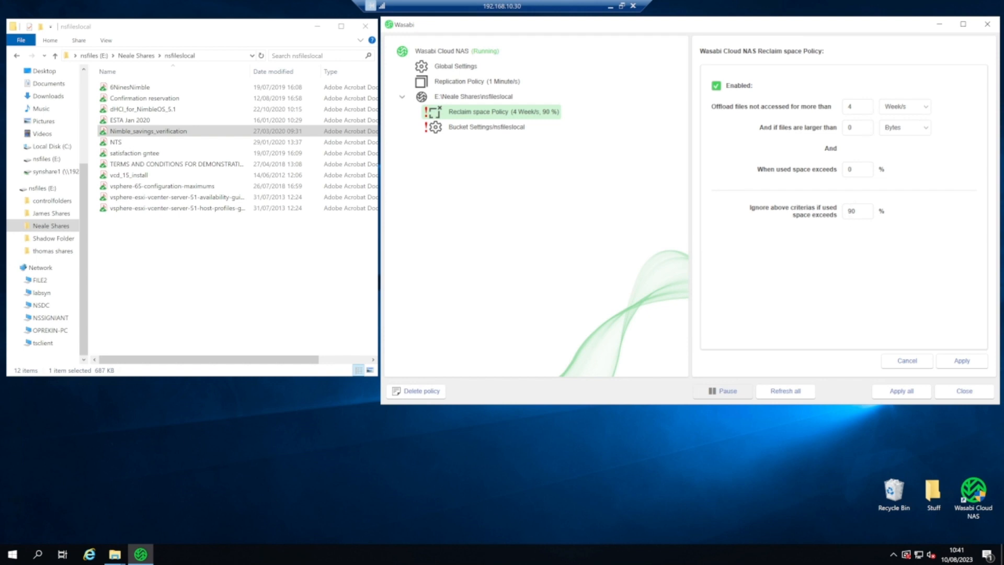
# - Set the reclaim space policy to offload files not accessed for more than 20 seconds and apply it
pyautogui.click(896, 107)
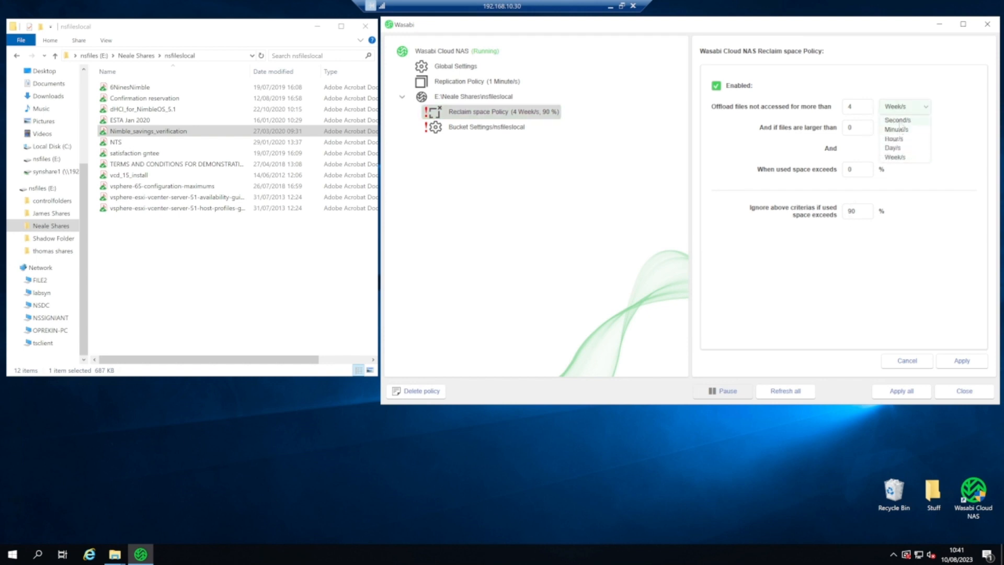
pyautogui.click(897, 119)
pyautogui.click(814, 108)
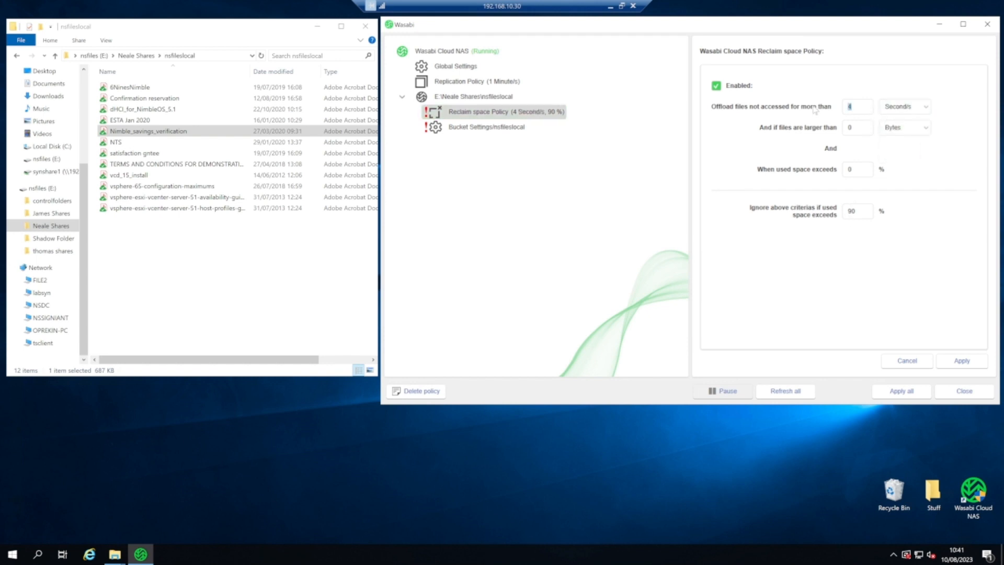
pyautogui.write('20')
pyautogui.click(961, 360)
pyautogui.click(597, 303)
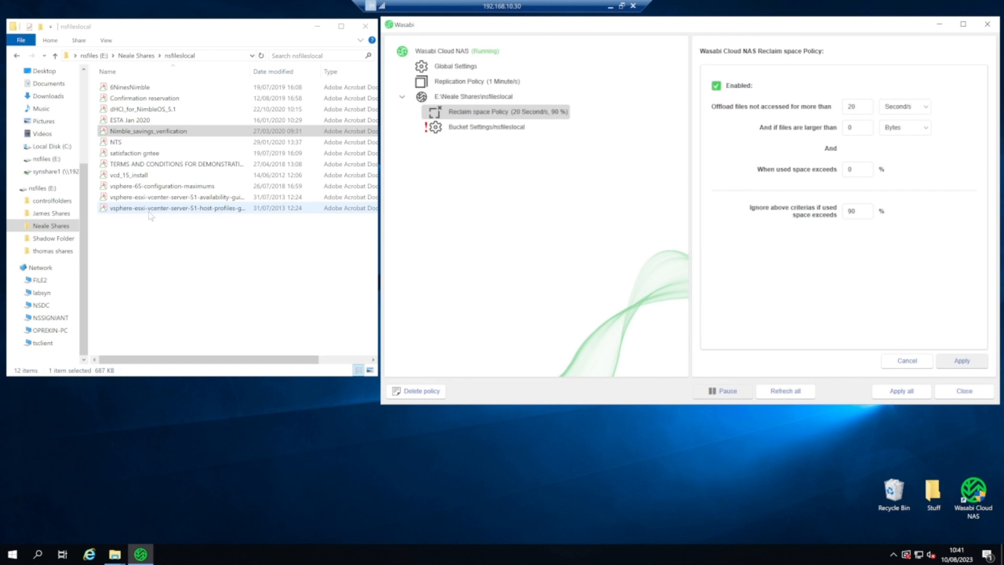
# - Check the size and size on disk of the offloaded Nimble_savings_verification file on the server
pyautogui.rightClick(149, 131)
pyautogui.click(202, 314)
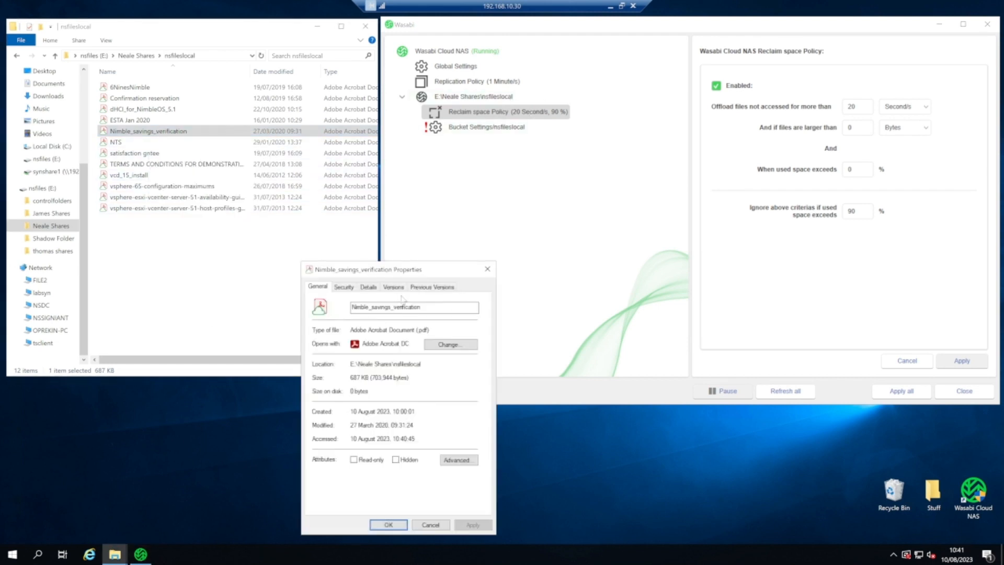
pyautogui.moveTo(407, 275); pyautogui.dragTo(447, 181)
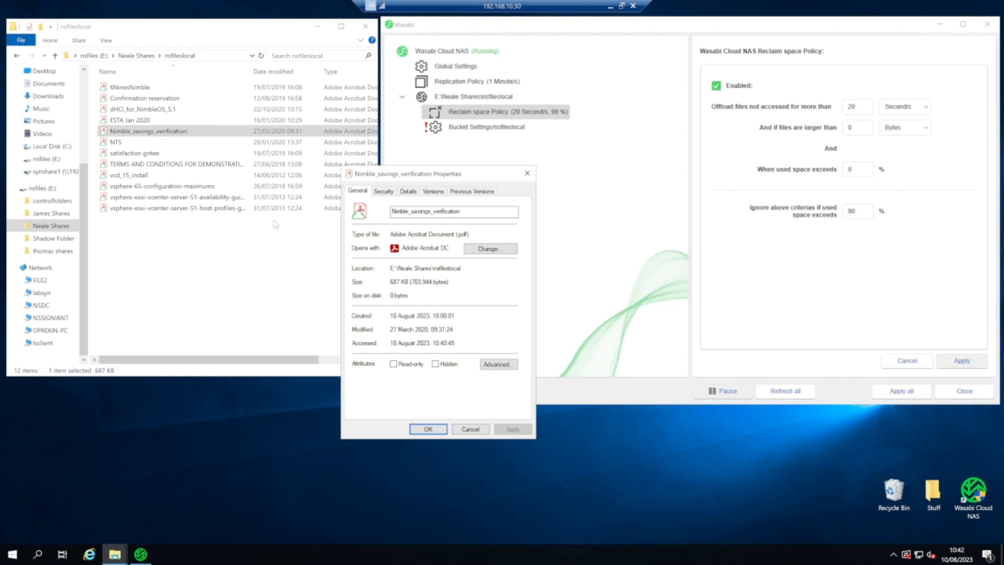
pyautogui.click(470, 429)
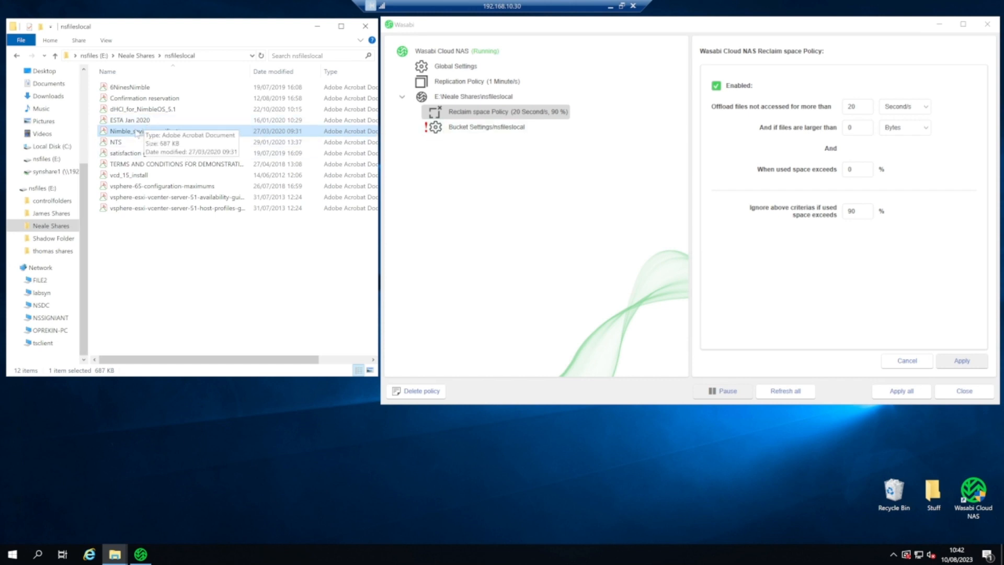
# - Open the server's offloaded Nimble_savings_verification PDF, look through its first pages and close it
pyautogui.doubleClick(137, 134)
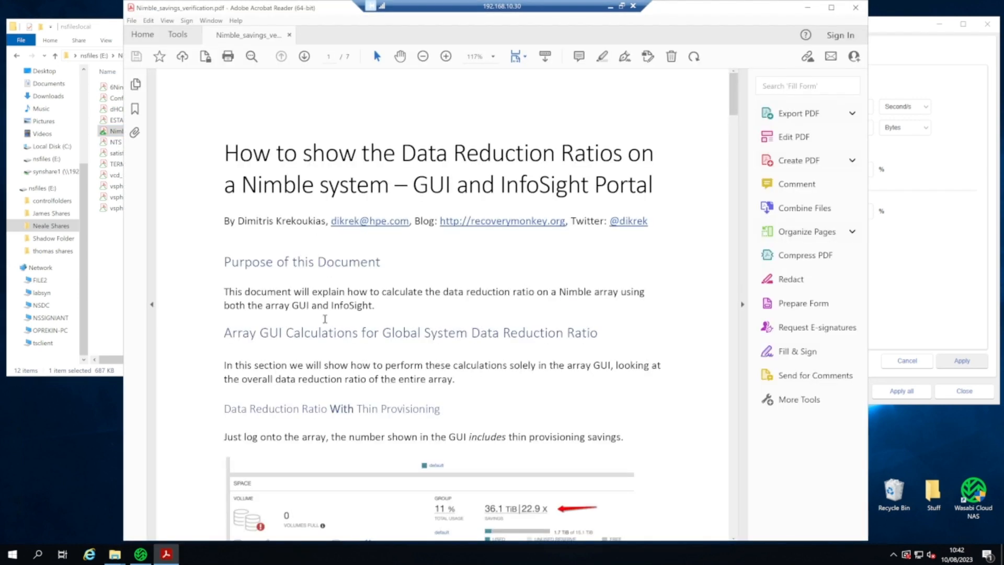
pyautogui.scroll(-15, 383, 398)
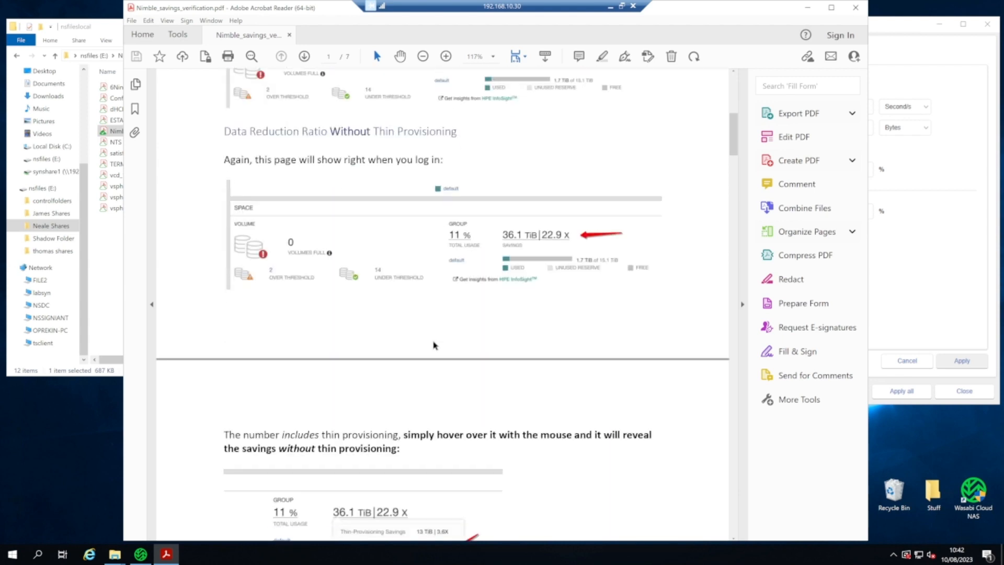
pyautogui.scroll(-5, 436, 335)
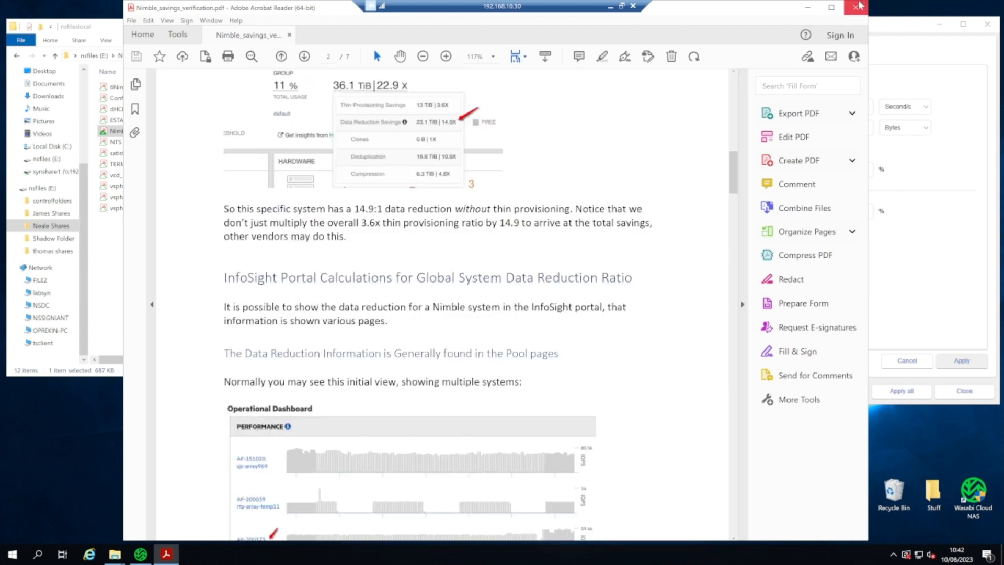
pyautogui.click(855, 8)
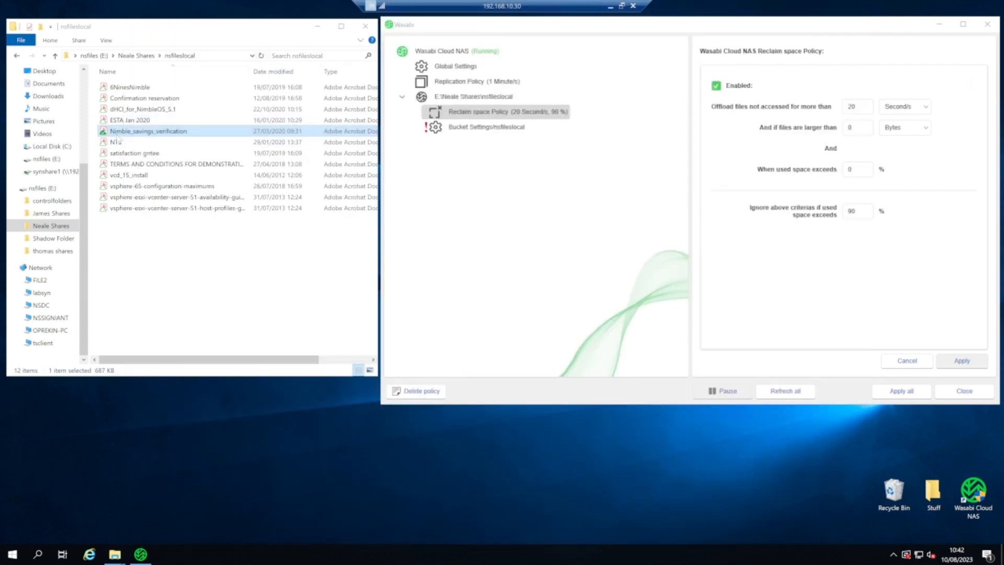
# - Recheck the size on disk and accessed date of the server's Nimble_savings_verification file after opening it
pyautogui.rightClick(153, 132)
pyautogui.click(186, 314)
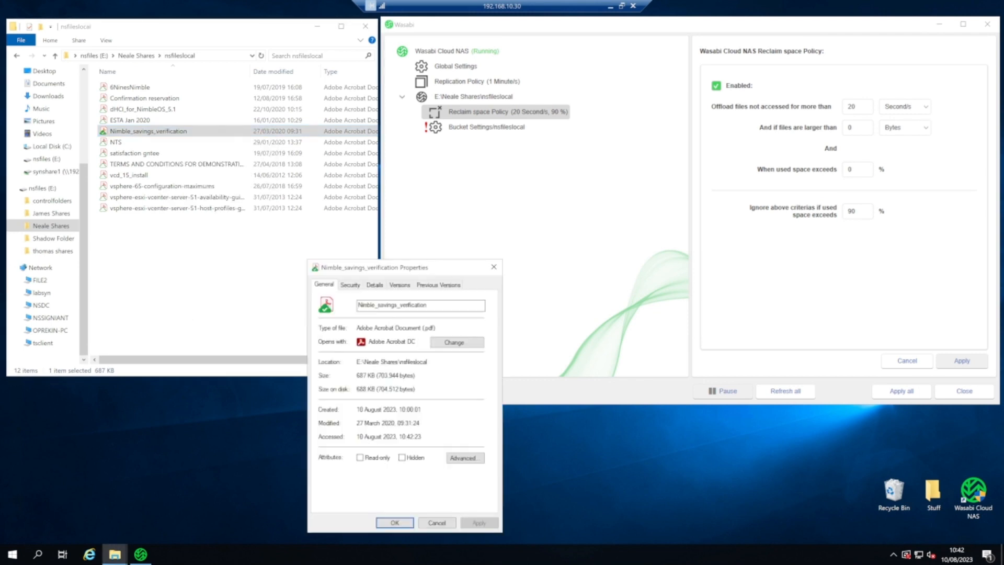
pyautogui.click(437, 523)
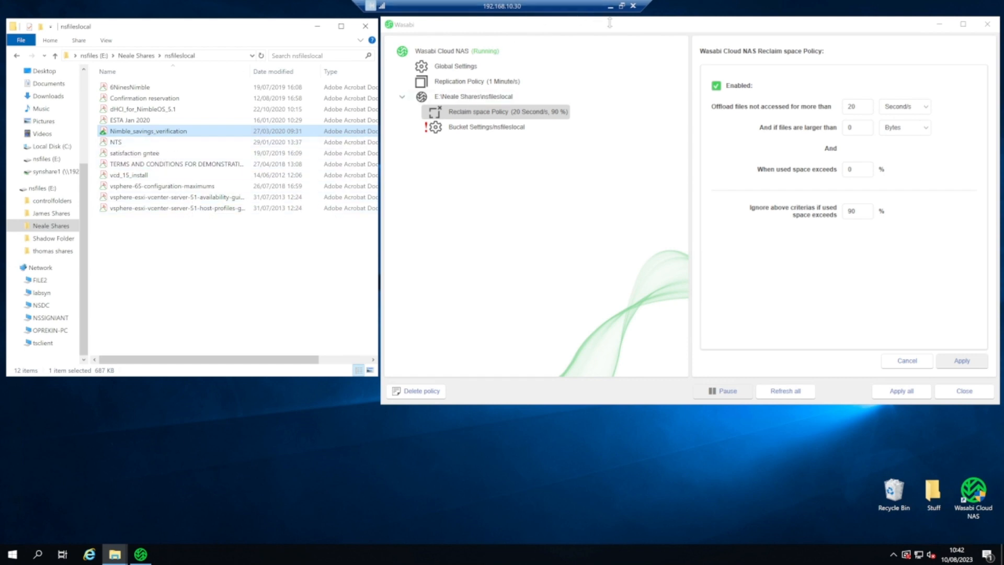
# - Switch to the 192.168.10.4 remote session and check the size on disk of Nimble_savings_verification in its nsfileslocal share
pyautogui.click(610, 7)
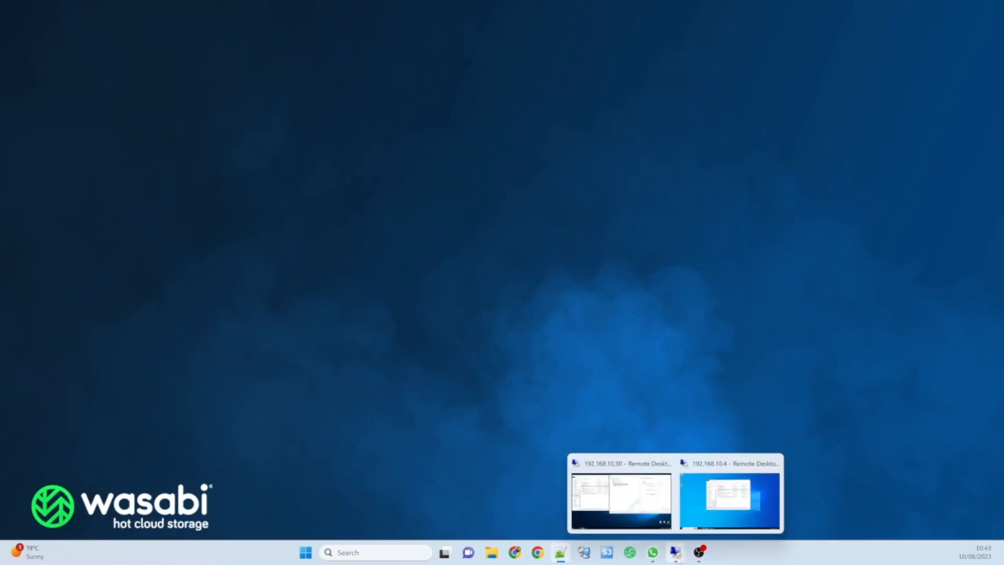
pyautogui.click(729, 496)
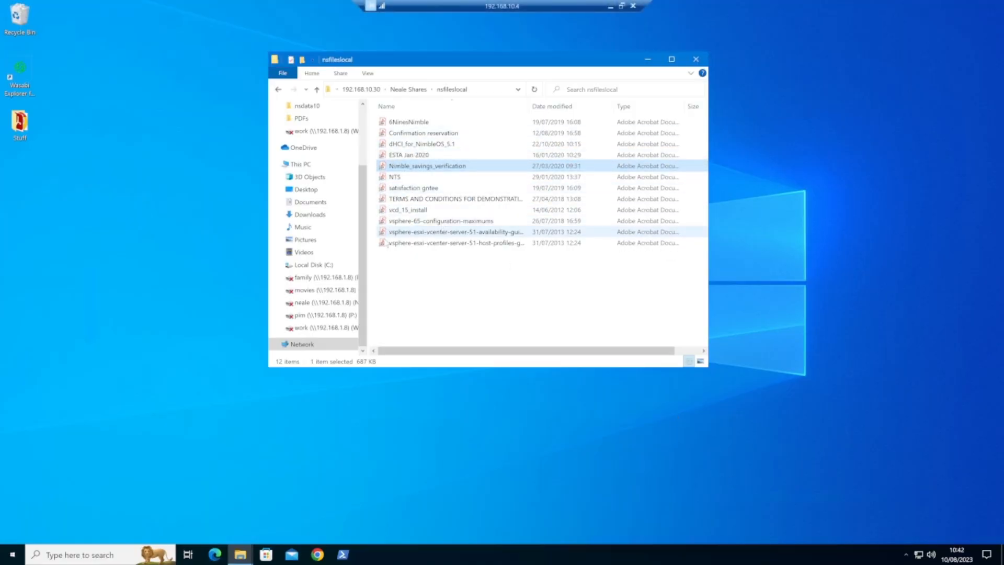
pyautogui.rightClick(423, 166)
pyautogui.click(455, 366)
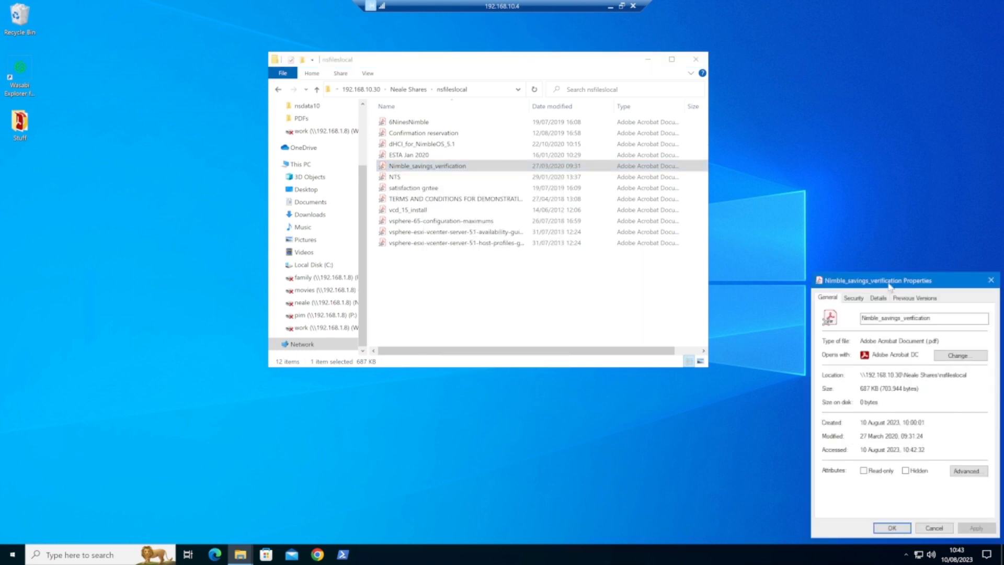
pyautogui.moveTo(889, 286); pyautogui.dragTo(716, 204)
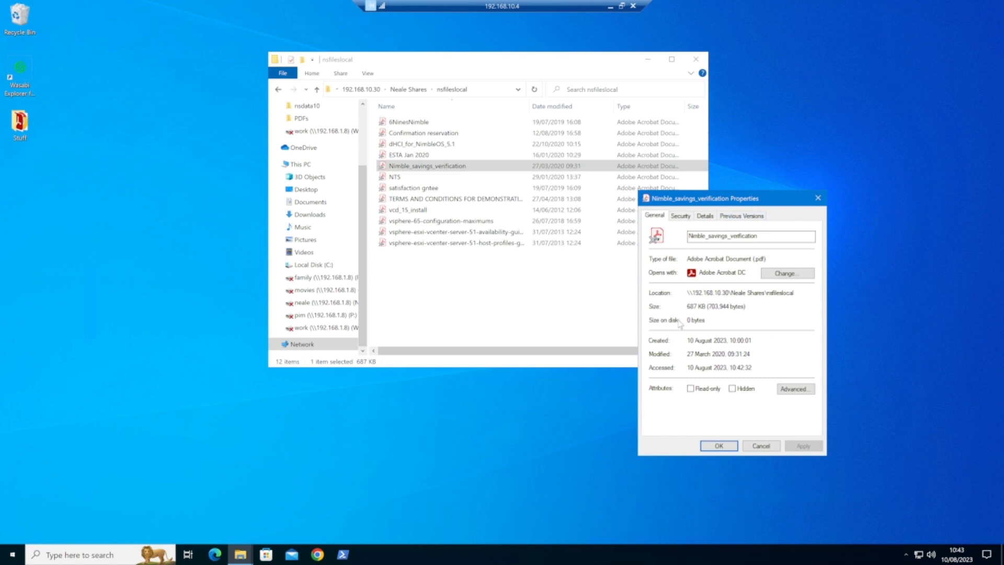
pyautogui.click(753, 445)
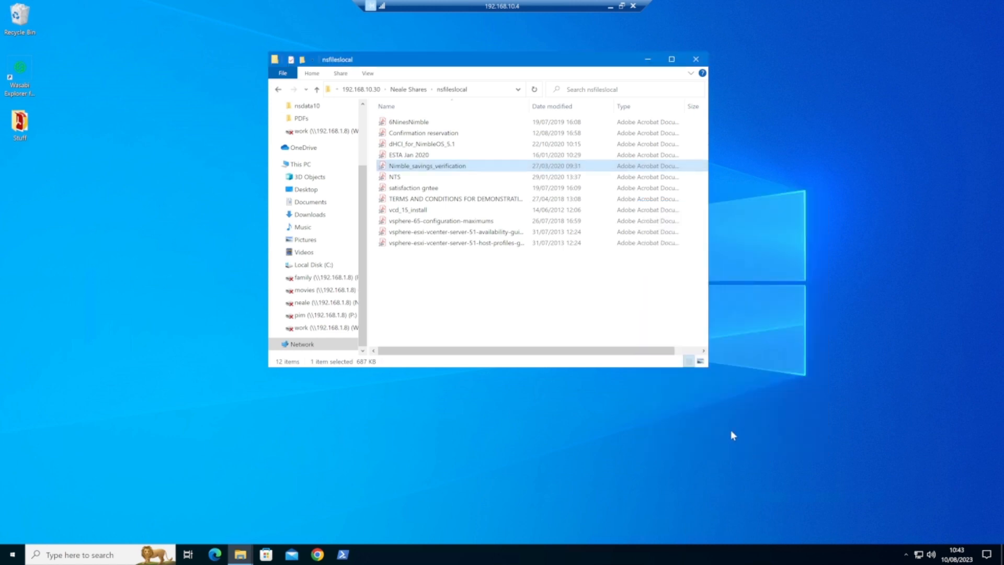
# - Open and close the Nimble_savings_verification and dHCI_for_NimbleOS_5.1 PDFs from the client's nsfileslocal share to test access
pyautogui.doubleClick(412, 166)
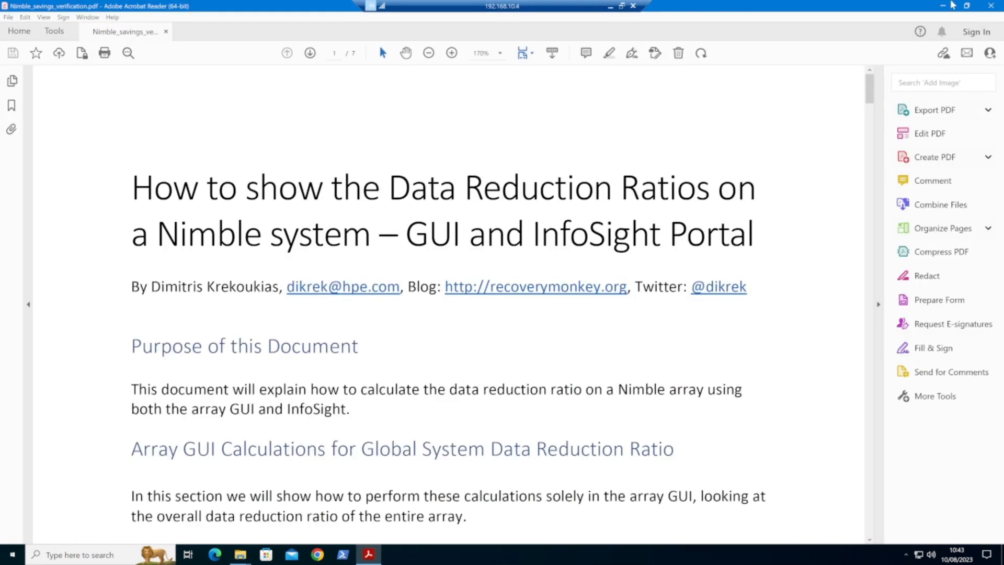
pyautogui.click(991, 6)
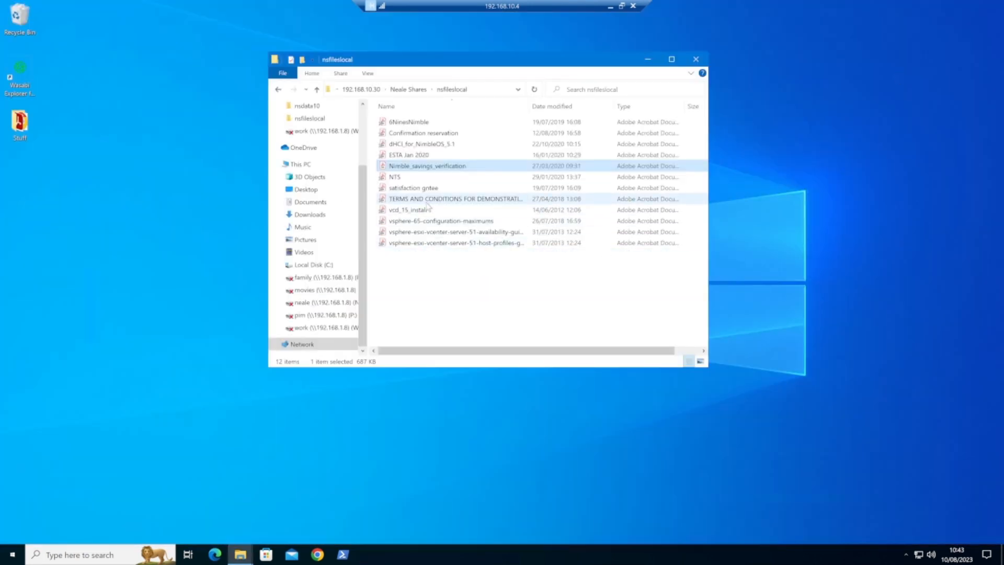
pyautogui.doubleClick(408, 144)
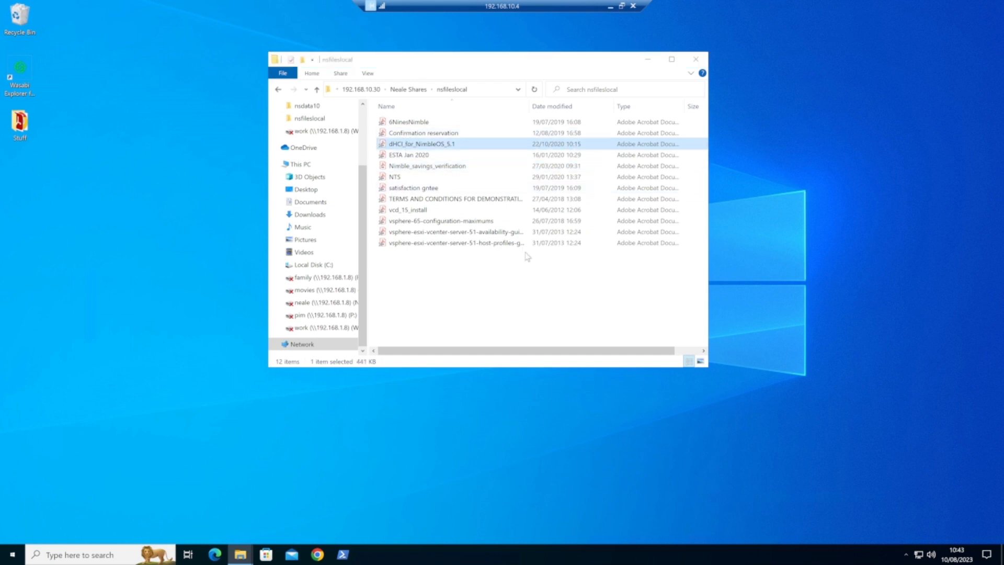
pyautogui.scroll(-5, 363, 311)
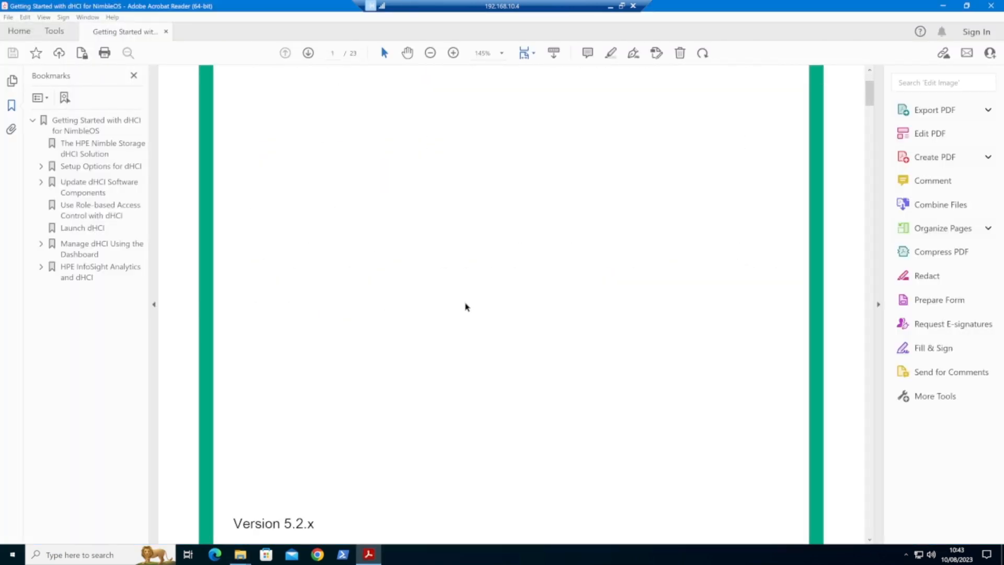
pyautogui.scroll(-10, 467, 307)
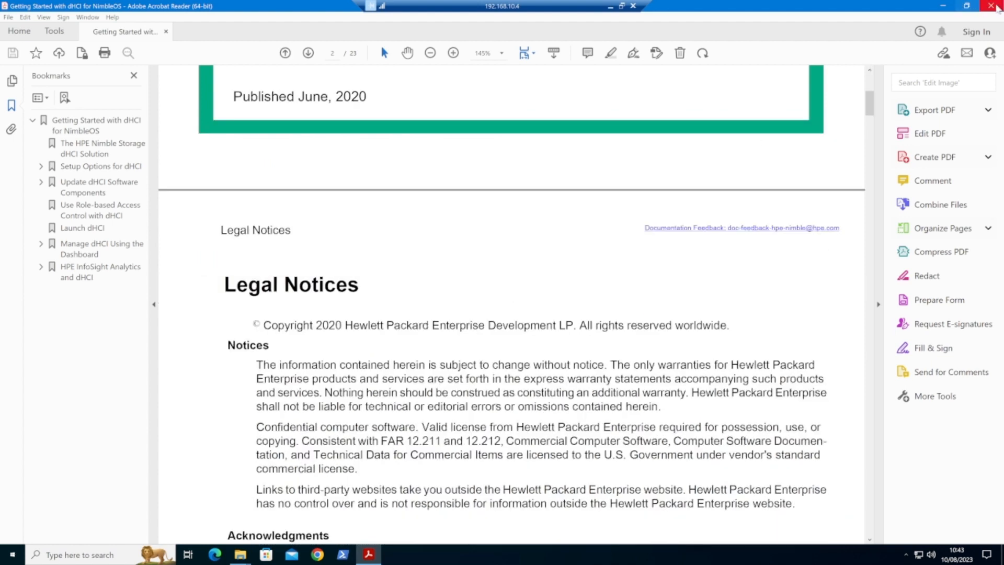
pyautogui.click(993, 6)
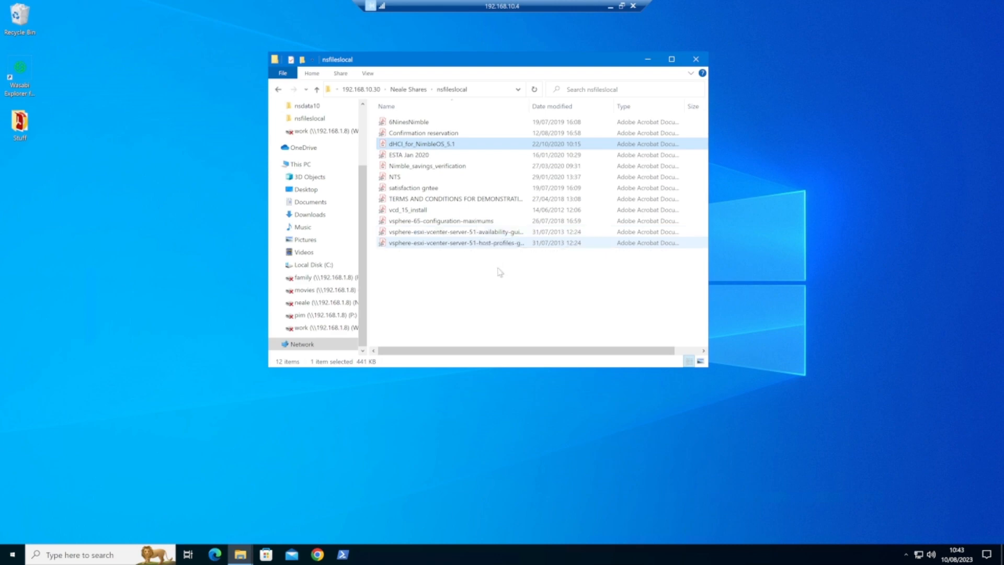
# - Return to the 192.168.10.30 remote session and minimize its nsfileslocal folder window
pyautogui.click(610, 6)
pyautogui.moveTo(675, 555)
pyautogui.click(613, 467)
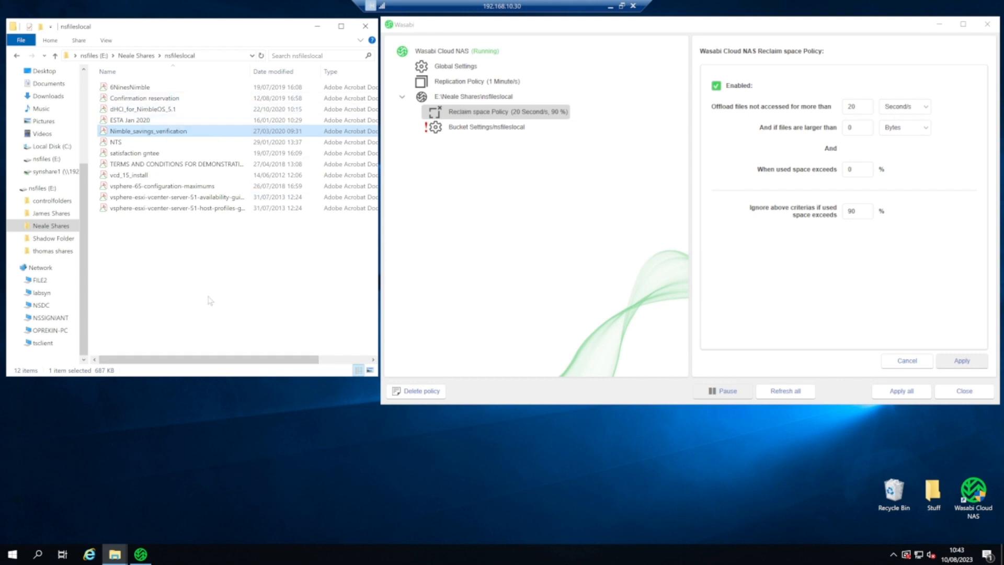
pyautogui.click(317, 30)
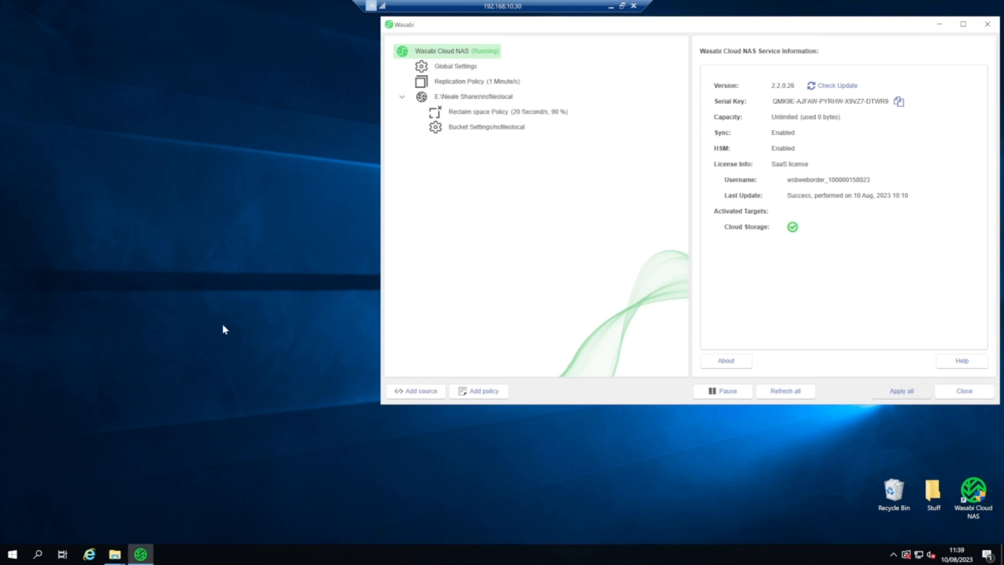
# - Show the synologyfiles folder on synshare1 beside the Wasabi Cloud NAS window
pyautogui.click(113, 557)
pyautogui.click(107, 515)
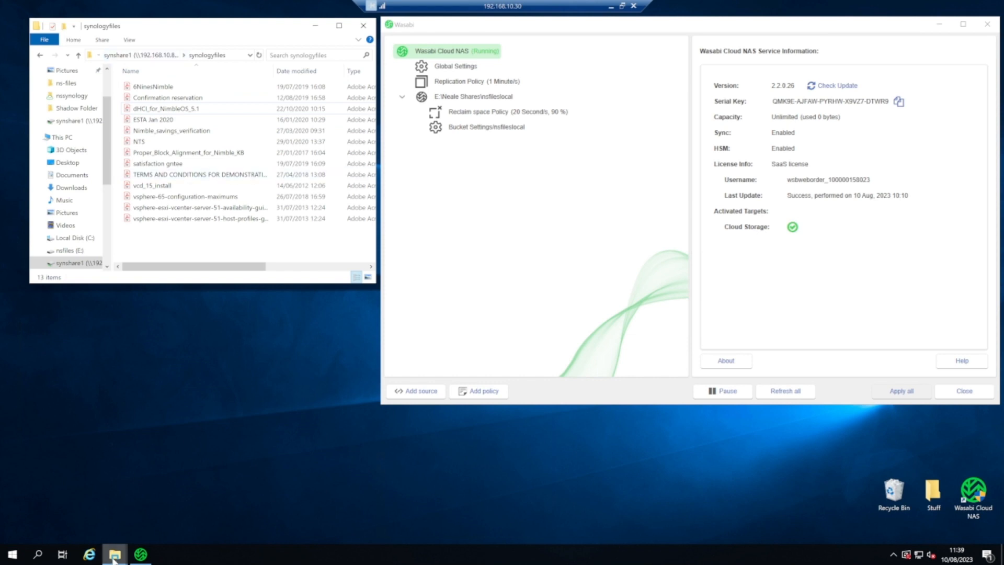
pyautogui.click(495, 181)
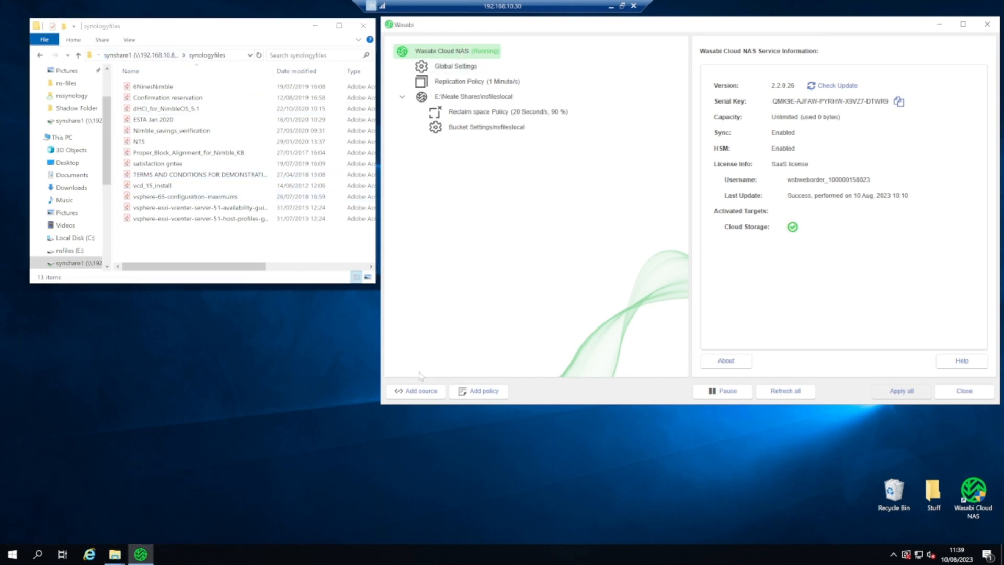
# - Add a new Wasabi Cloud NAS source pointing to the synologyfiles folder at \\labsyn\synshare1
pyautogui.click(420, 392)
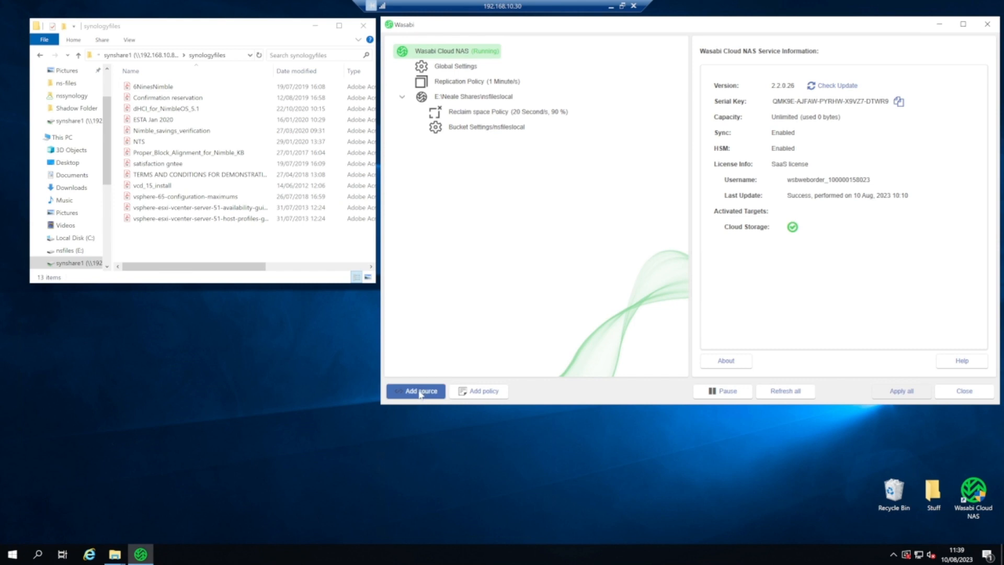
pyautogui.click(549, 59)
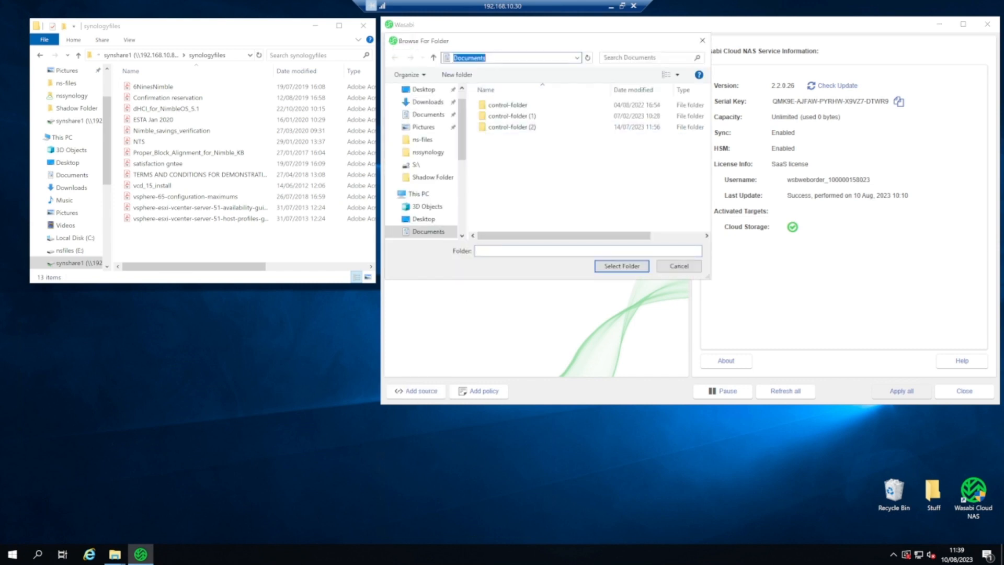
pyautogui.write('\\\\')
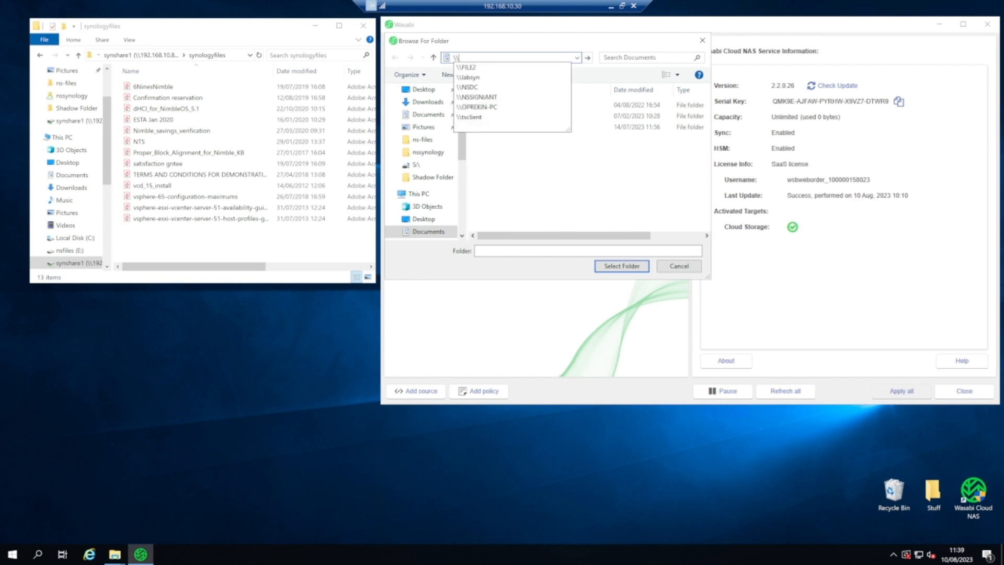
pyautogui.write('lab')
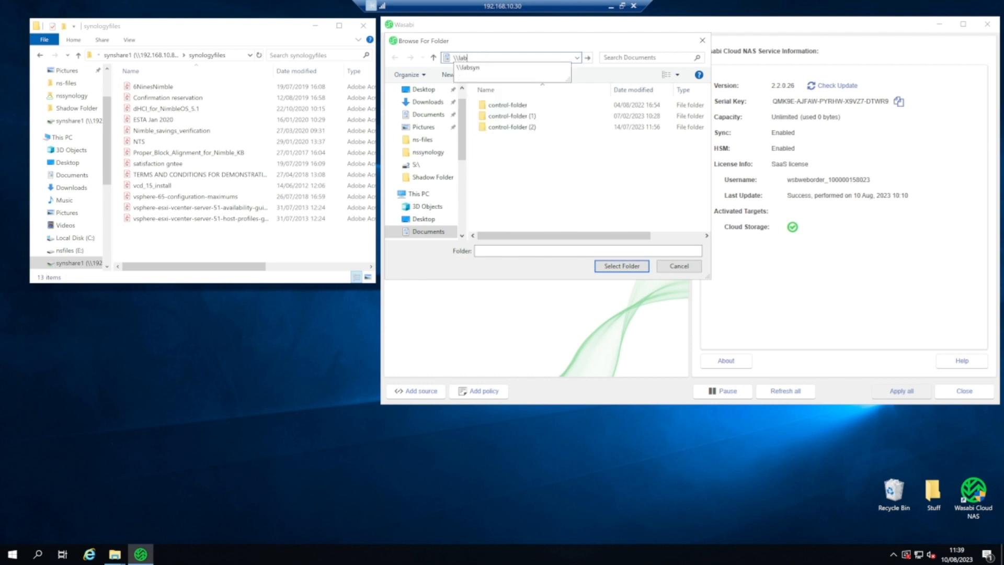
pyautogui.write('syn')
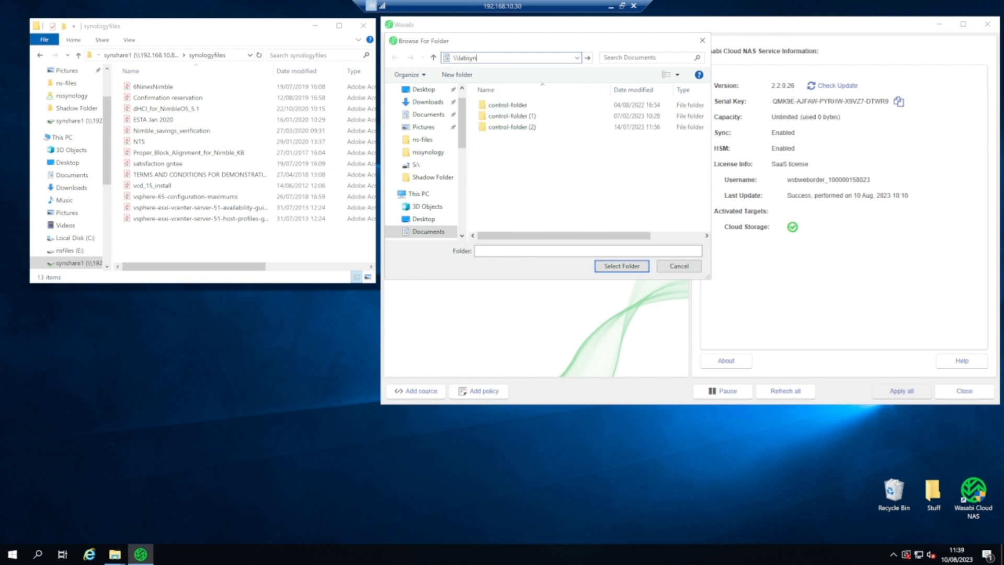
pyautogui.write('\\')
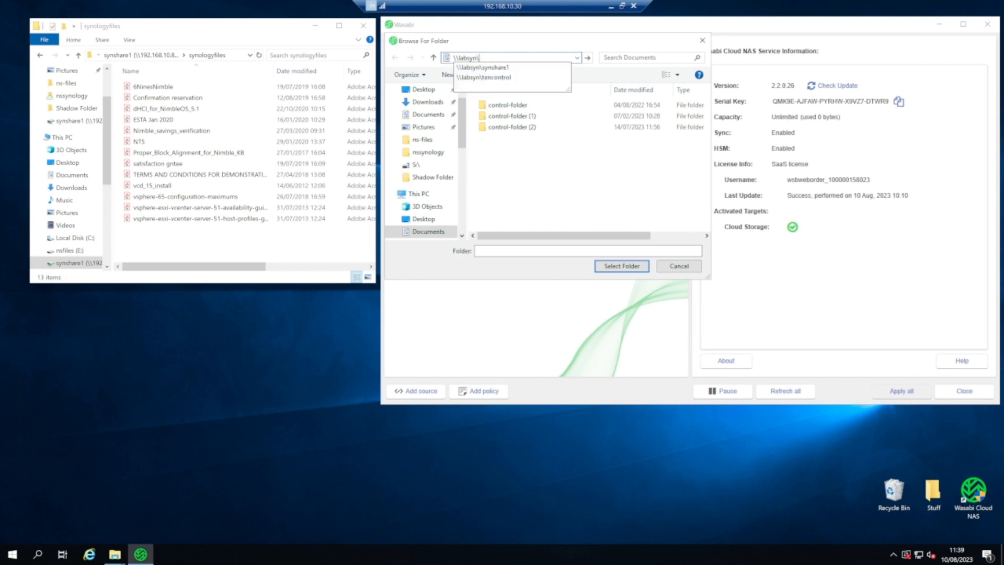
pyautogui.press('Down')
pyautogui.press('Down')
pyautogui.press('Up')
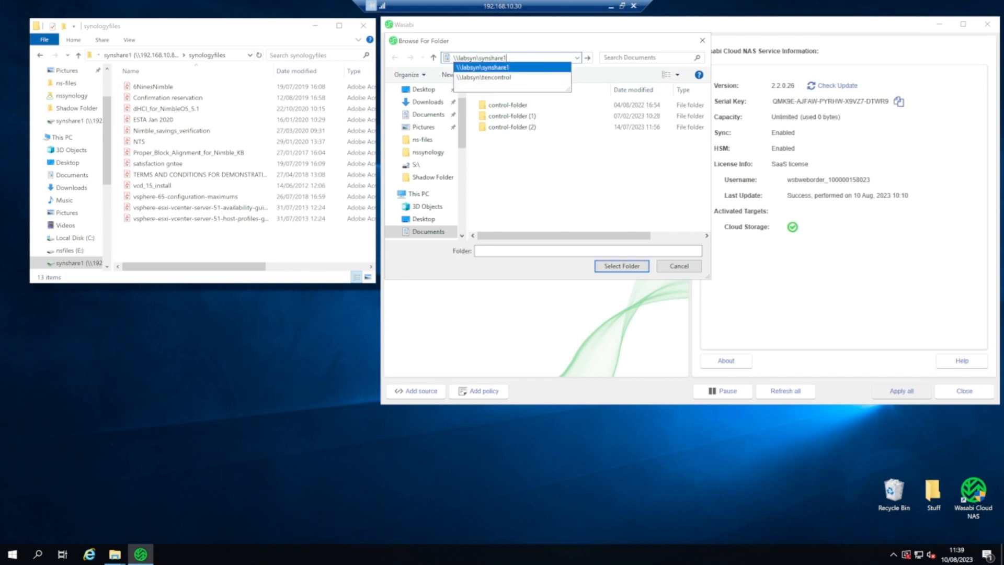
pyautogui.press('Return')
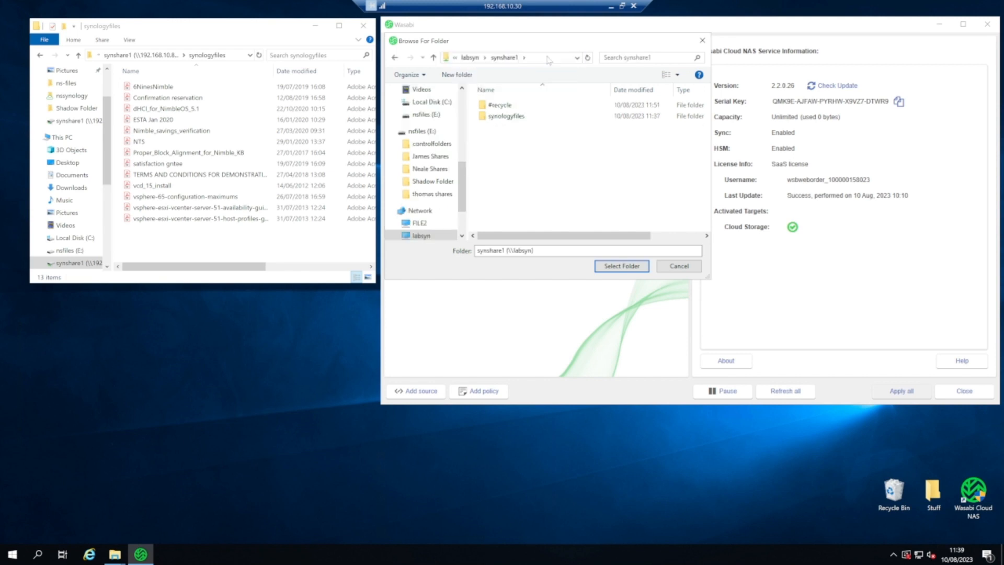
pyautogui.doubleClick(512, 117)
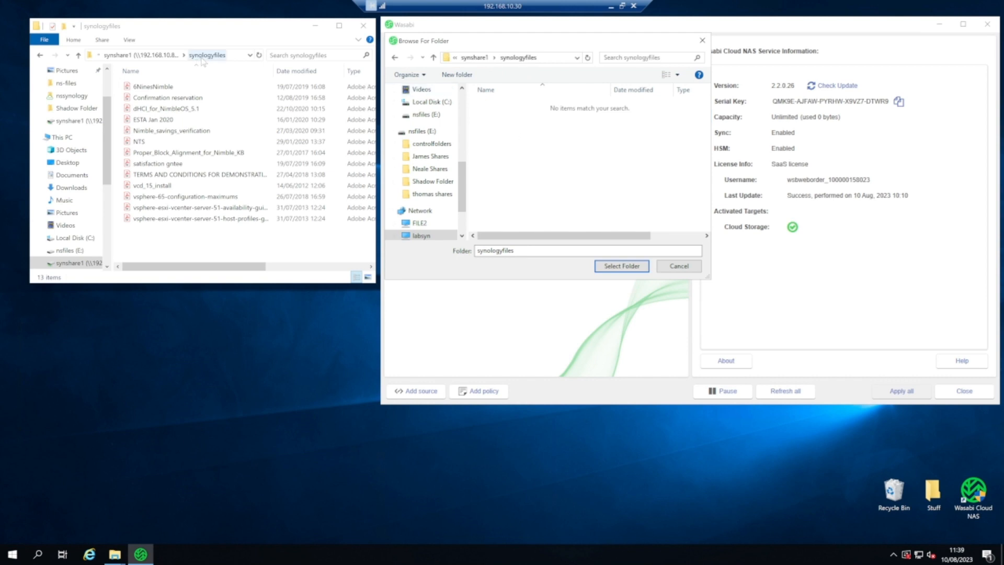
pyautogui.click(622, 267)
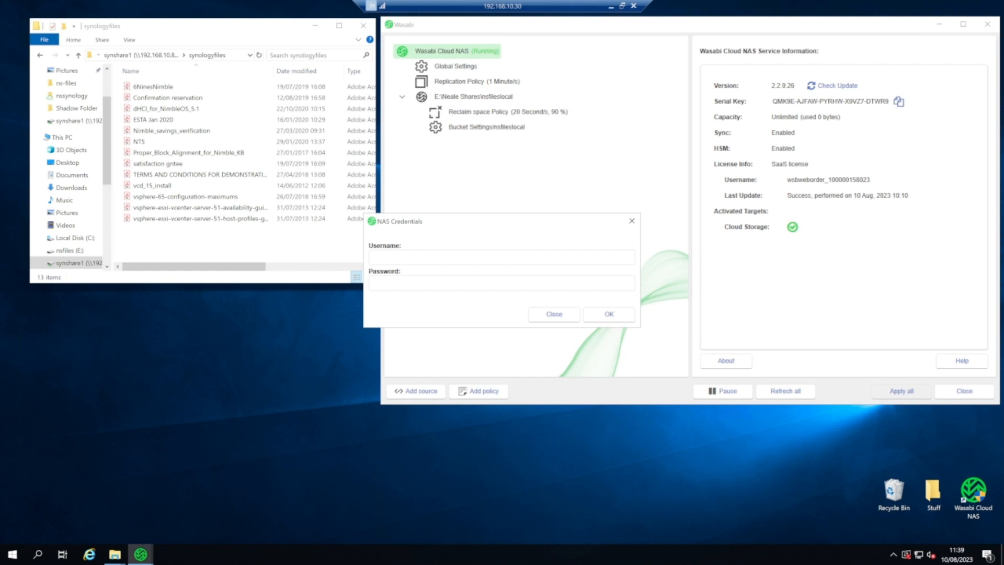
# - Enter the NAS username and password for the Synology source and confirm the credentials
pyautogui.write('neale')
pyautogui.press('Tab')
pyautogui.write('••••••••')
pyautogui.click(619, 318)
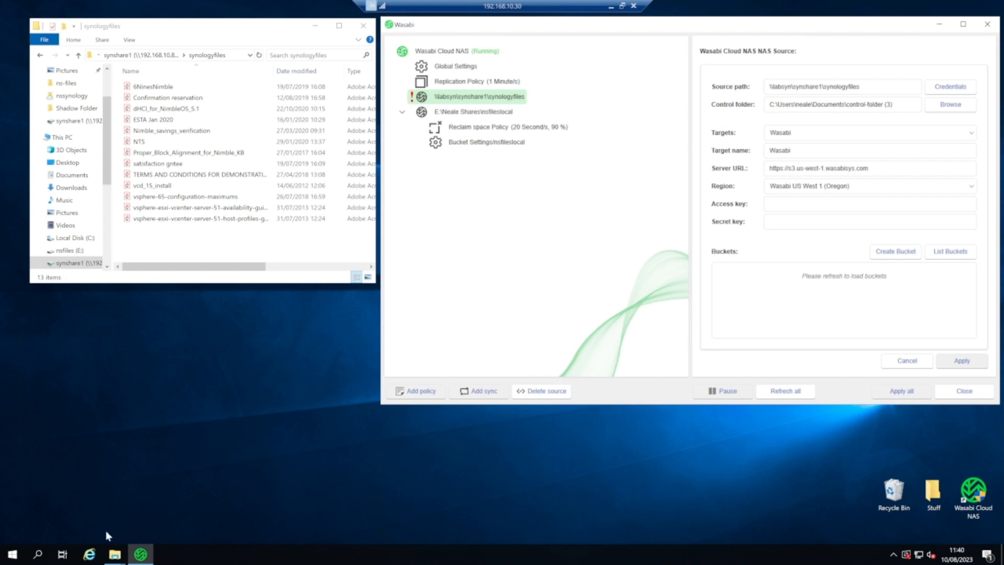
# - Show the empty nssynology folder window and set the source's control folder to E:\controlfolders\nssynology
pyautogui.moveTo(115, 554)
pyautogui.click(186, 515)
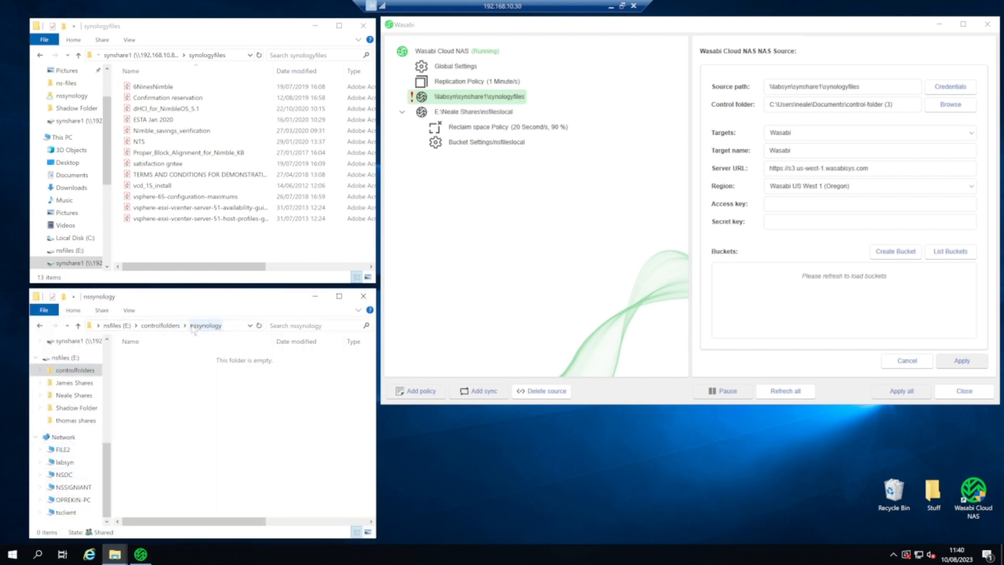
pyautogui.click(950, 104)
pyautogui.scroll(-3, 399, 177)
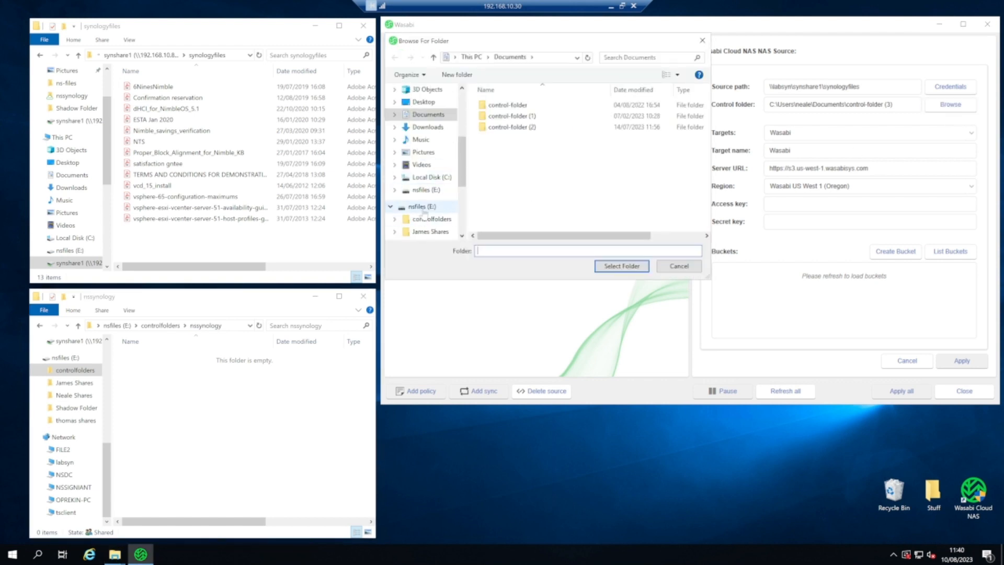
pyautogui.click(421, 208)
pyautogui.doubleClick(508, 104)
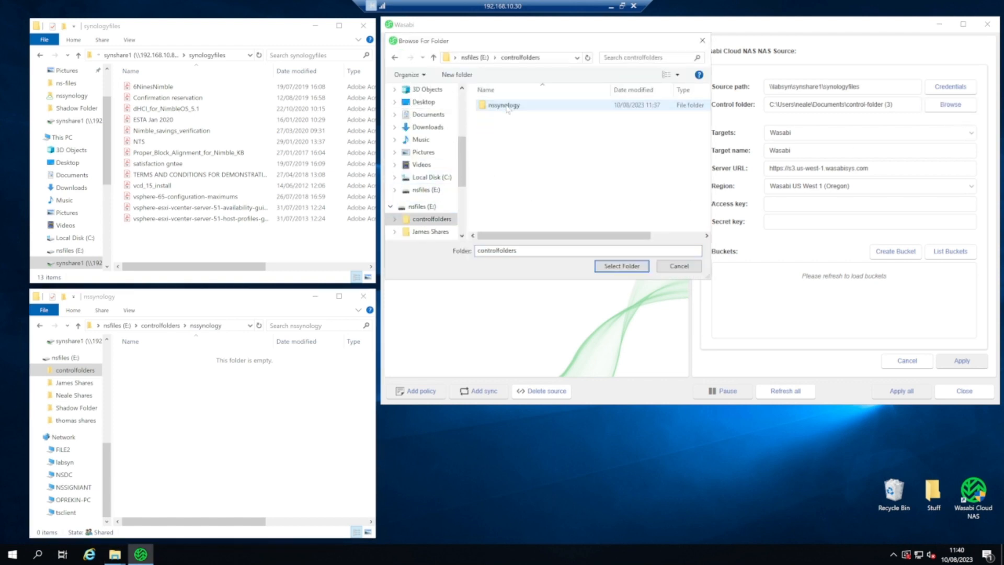
pyautogui.doubleClick(507, 105)
pyautogui.click(617, 266)
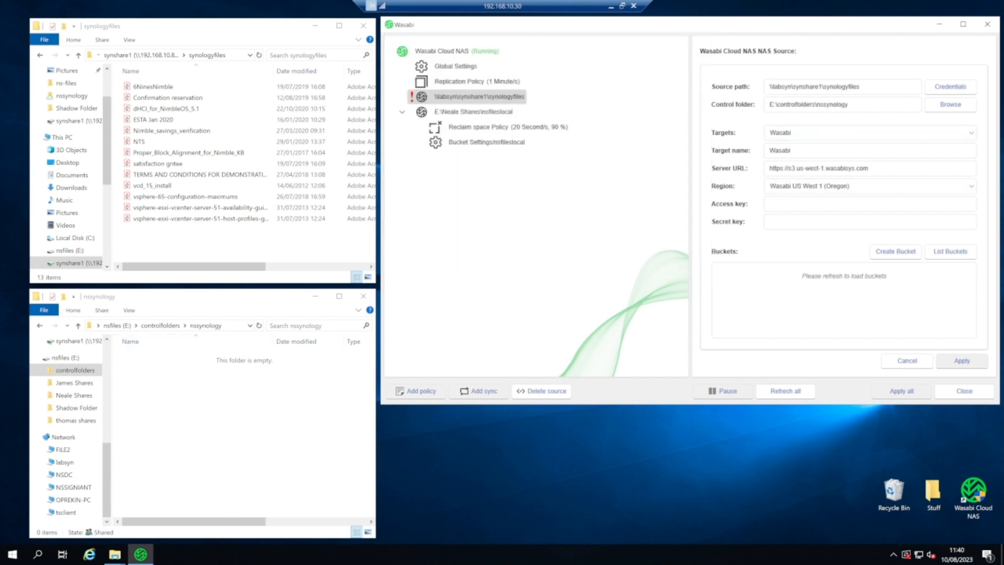
# - Name the source's target nssyn and set its region to Wasabi EU West 1 (London)
pyautogui.moveTo(800, 151); pyautogui.dragTo(720, 158)
pyautogui.write('nssyn')
pyautogui.click(818, 186)
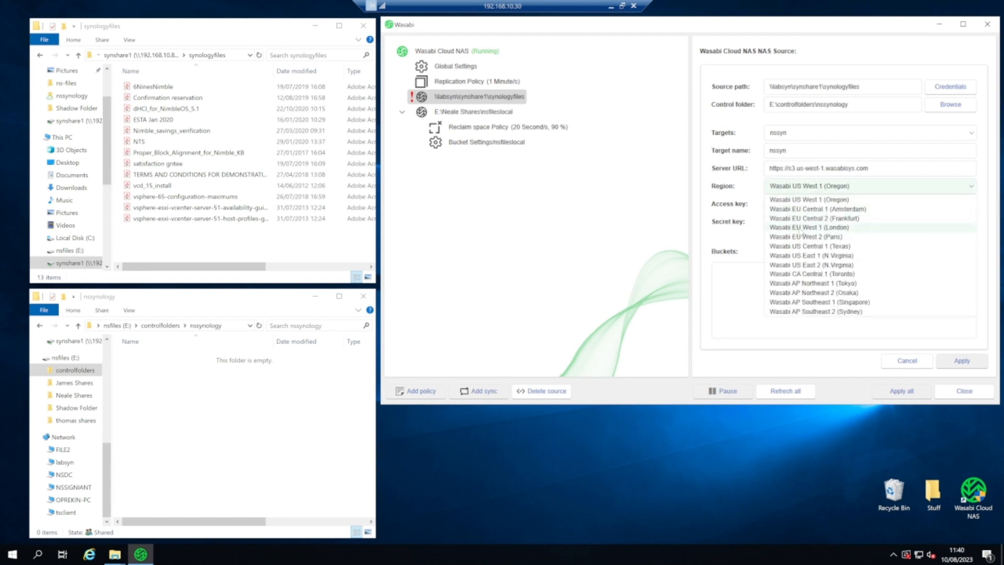
pyautogui.click(808, 227)
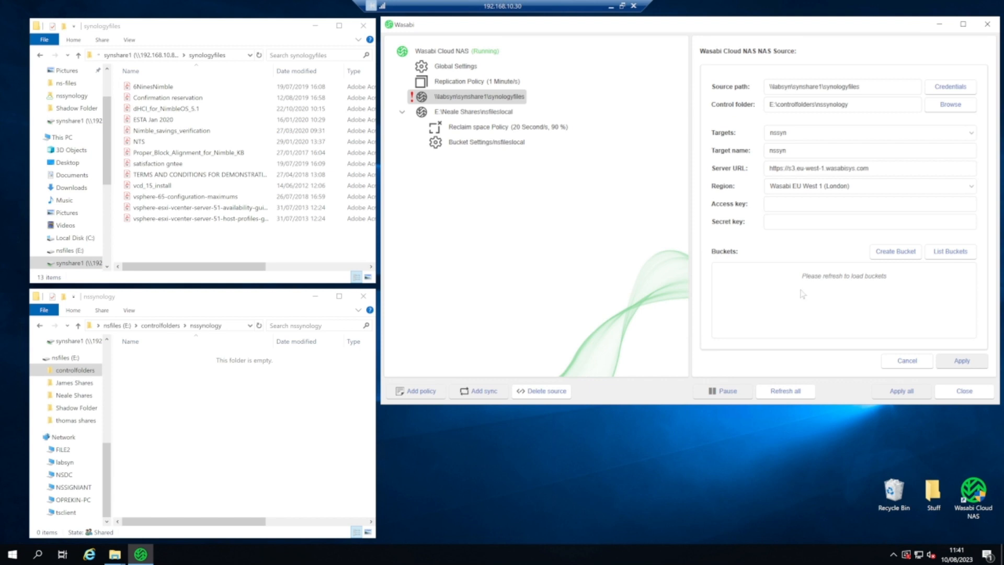
# - Paste the Wasabi access key and secret key for the nssyn target and list its buckets
pyautogui.hotkey('ctrl', 'v')
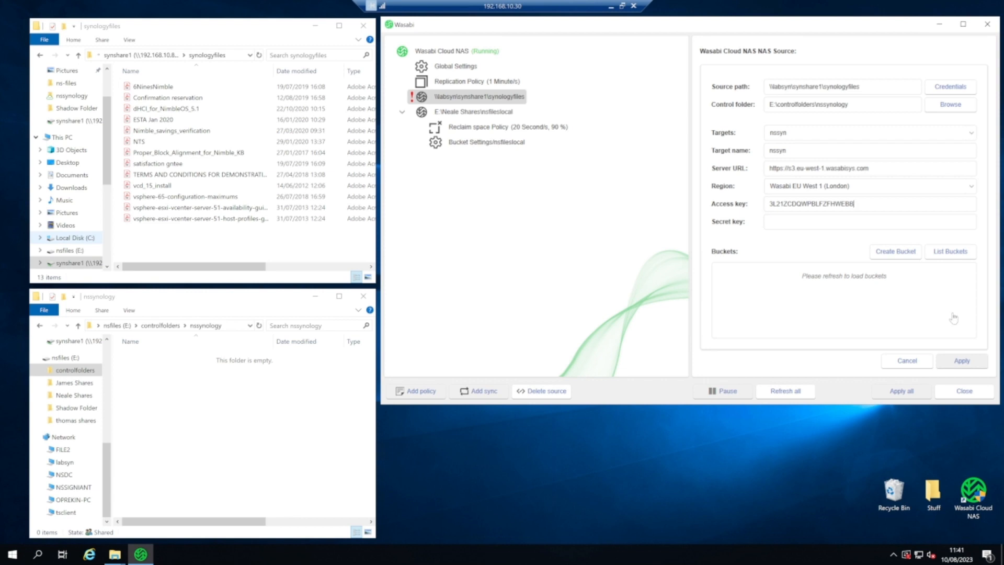
pyautogui.click(848, 221)
pyautogui.hotkey('ctrl', 'v')
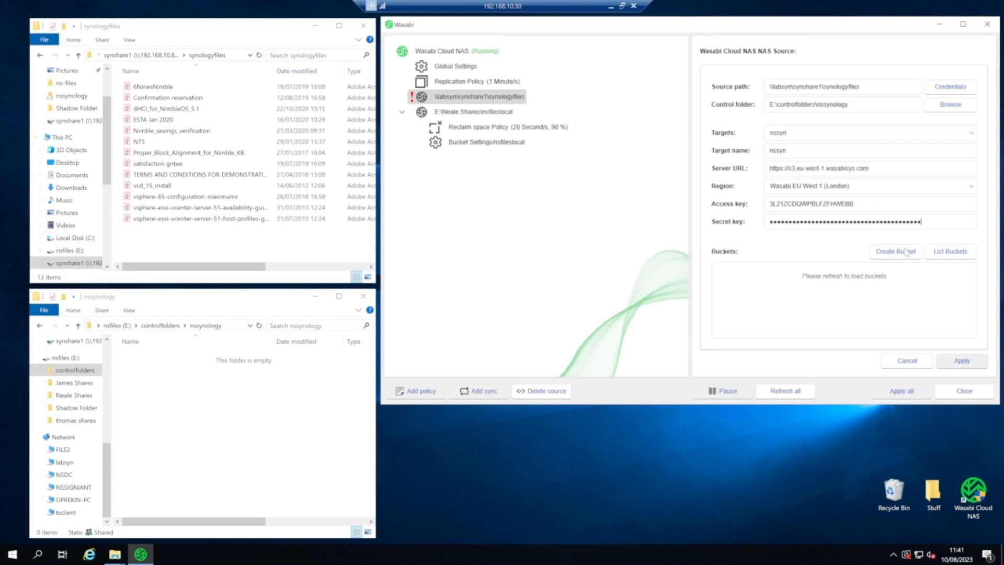
pyautogui.click(950, 252)
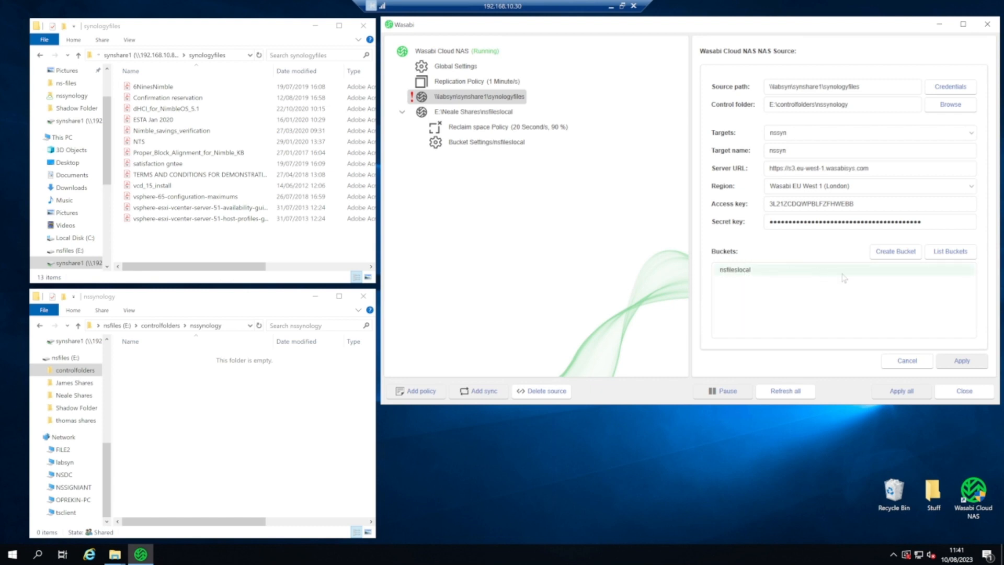
# - Create a bucket named nssyn in the Wasabi EU West 1 (London) region
pyautogui.click(889, 252)
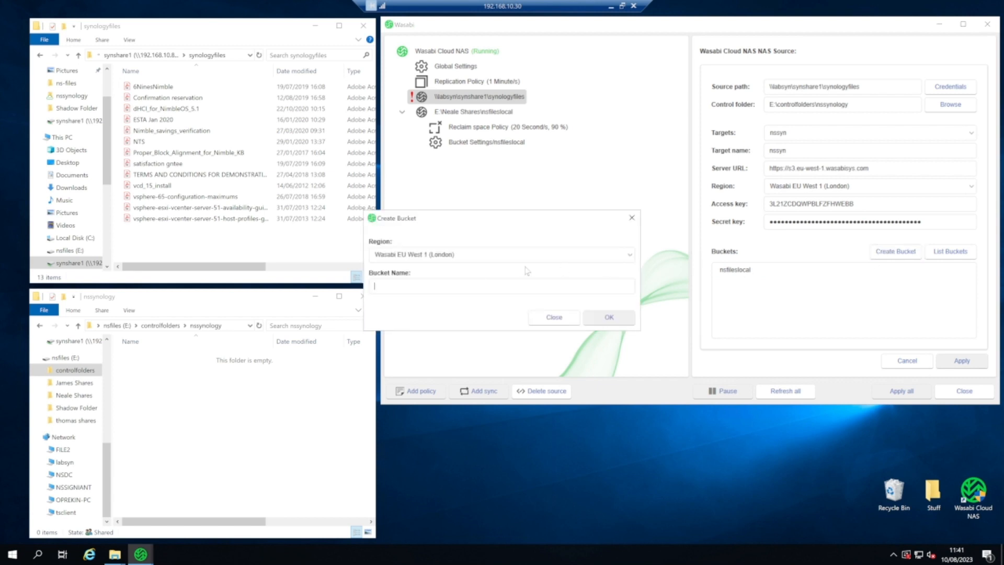
pyautogui.write('n')
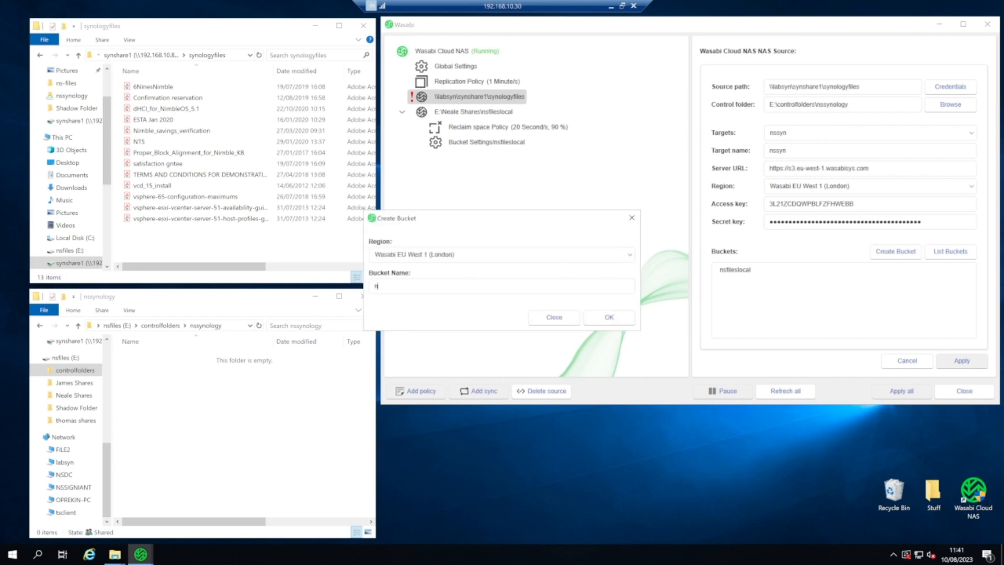
pyautogui.write('ssyn')
pyautogui.click(611, 318)
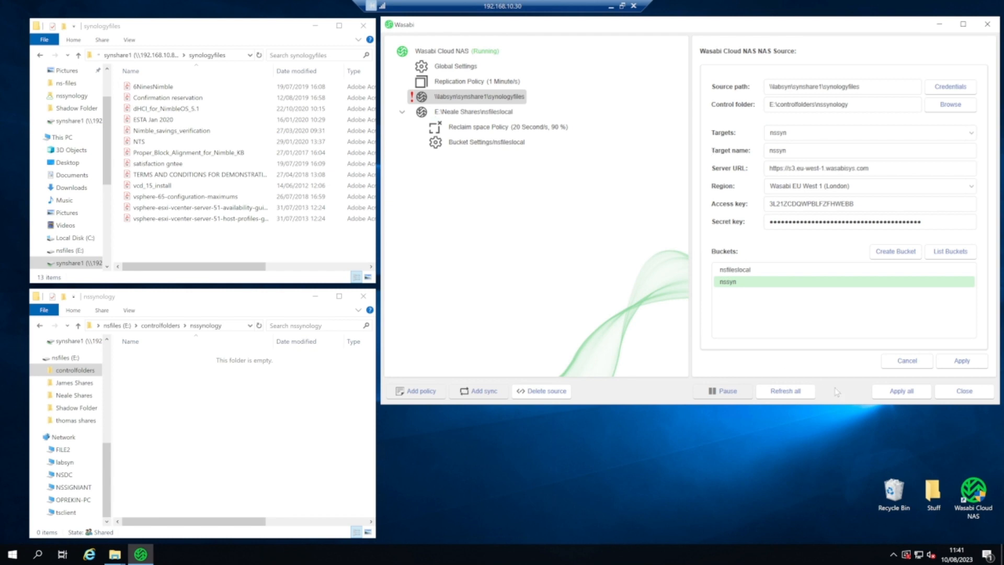
# - Apply the Synology source settings and resume the paused Wasabi Cloud NAS service
pyautogui.click(954, 365)
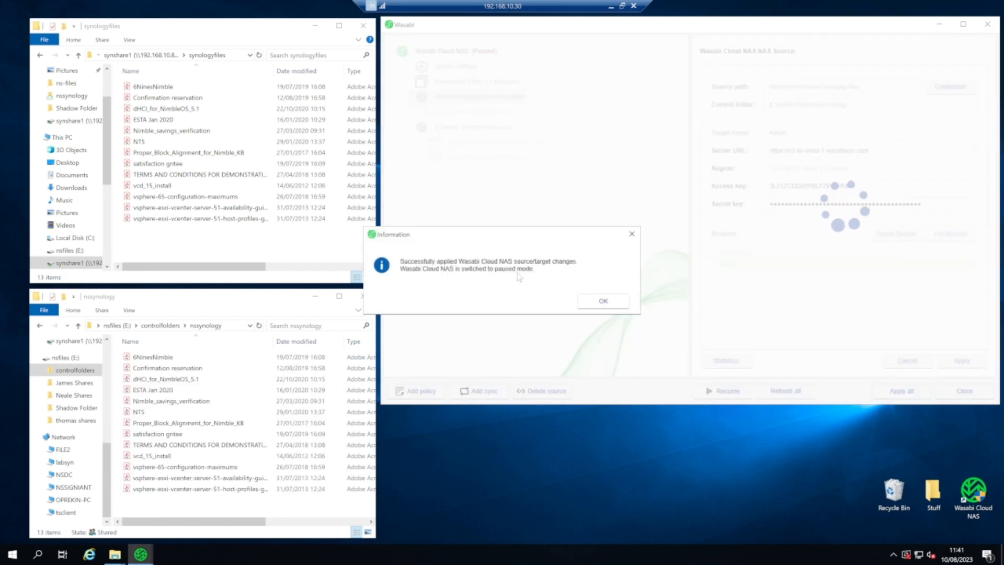
pyautogui.click(601, 302)
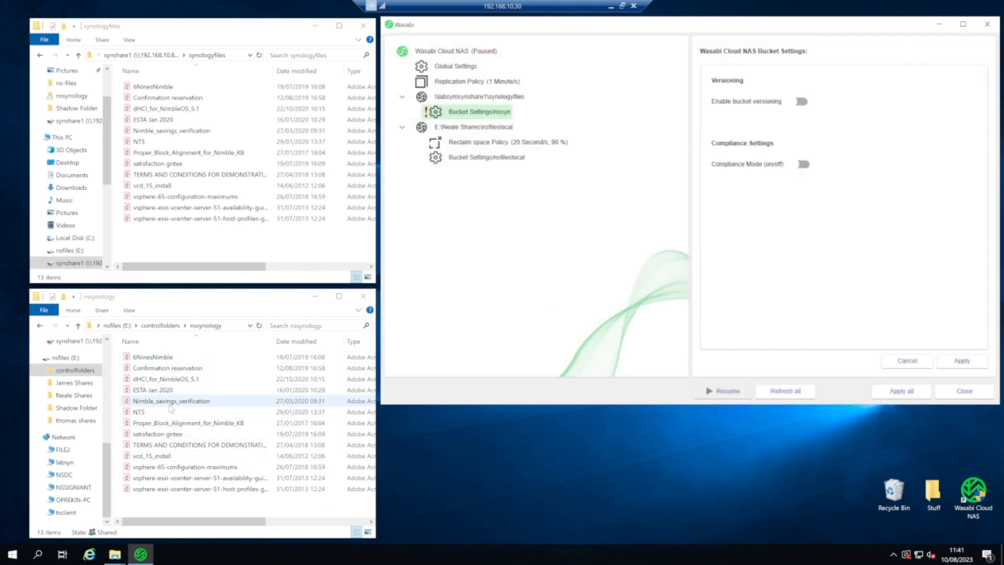
pyautogui.click(471, 50)
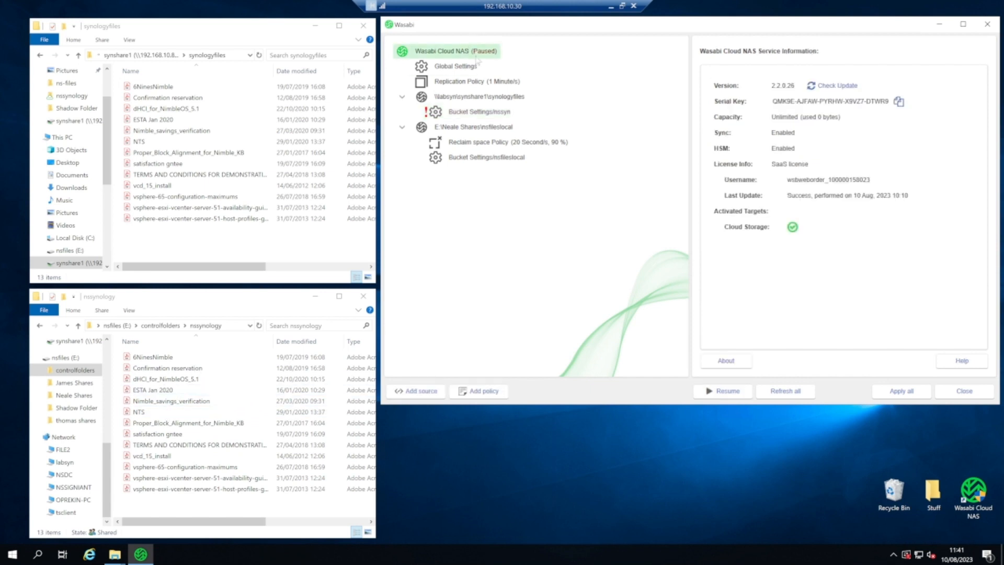
pyautogui.click(735, 390)
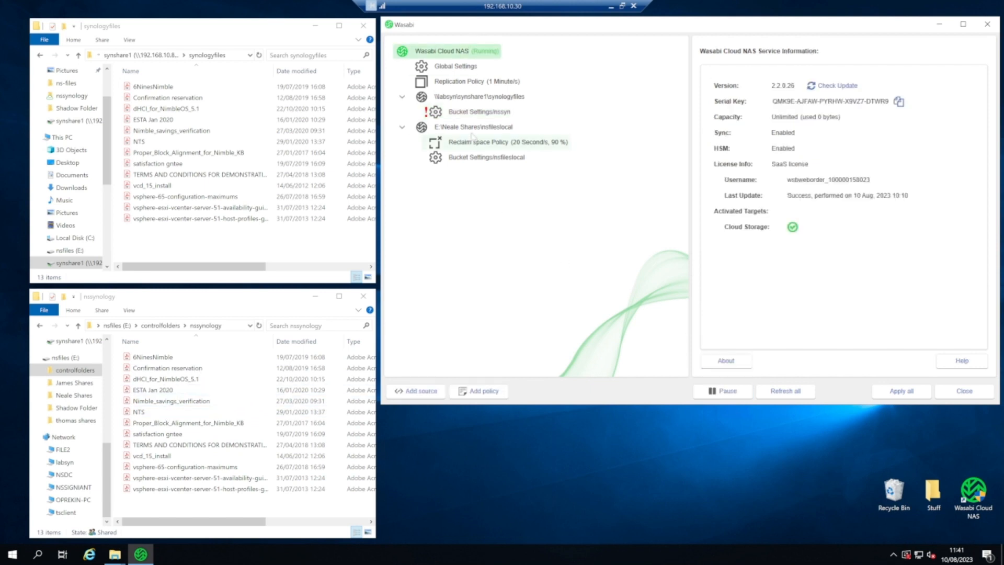
# - Check the replication statistics of the \\labsyn\synshare1\synologyfiles source and close them
pyautogui.click(461, 101)
pyautogui.click(725, 360)
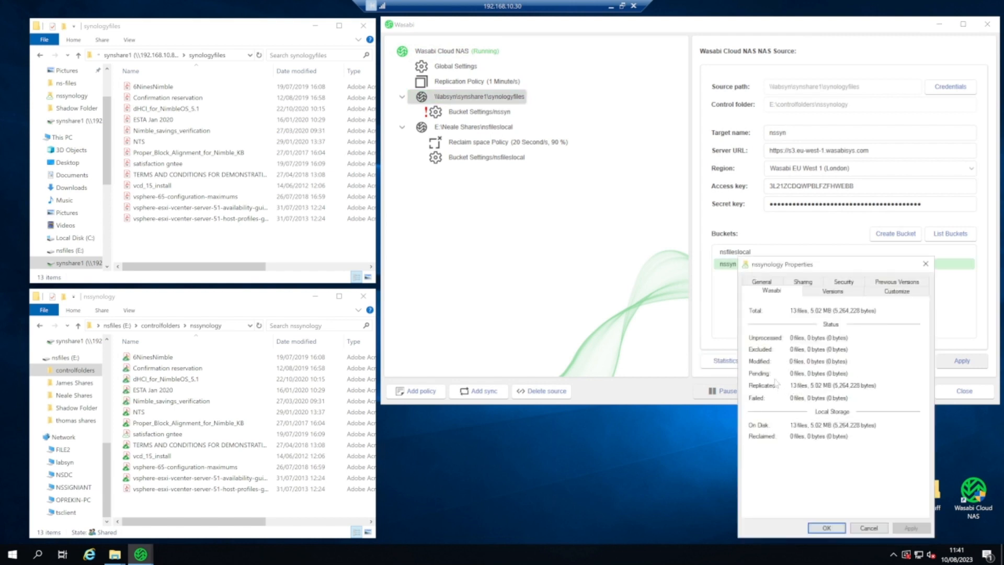
pyautogui.click(869, 528)
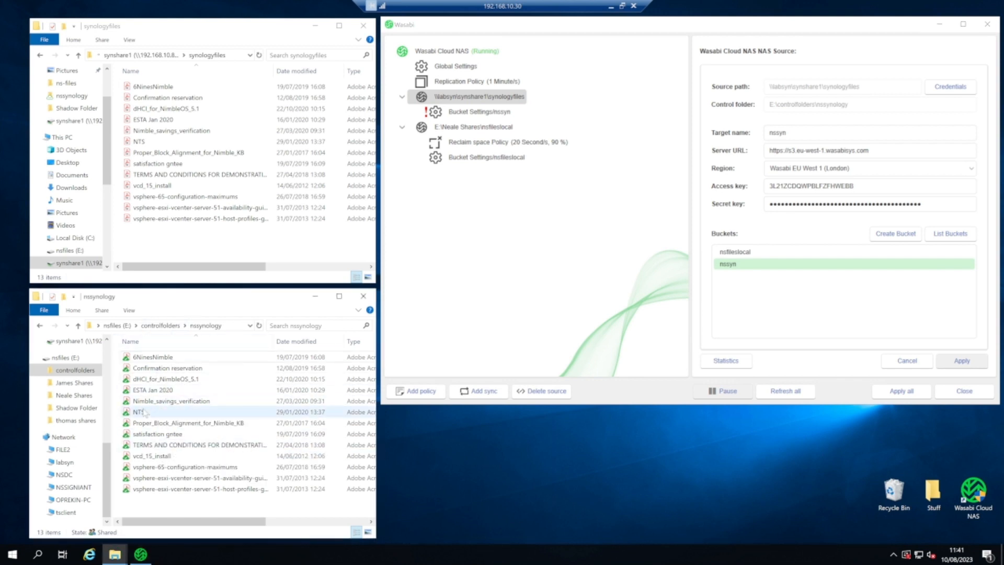
# - Compare the size on disk of Confirmation reservation in the nssynology control folder and in synologyfiles
pyautogui.rightClick(158, 370)
pyautogui.click(180, 362)
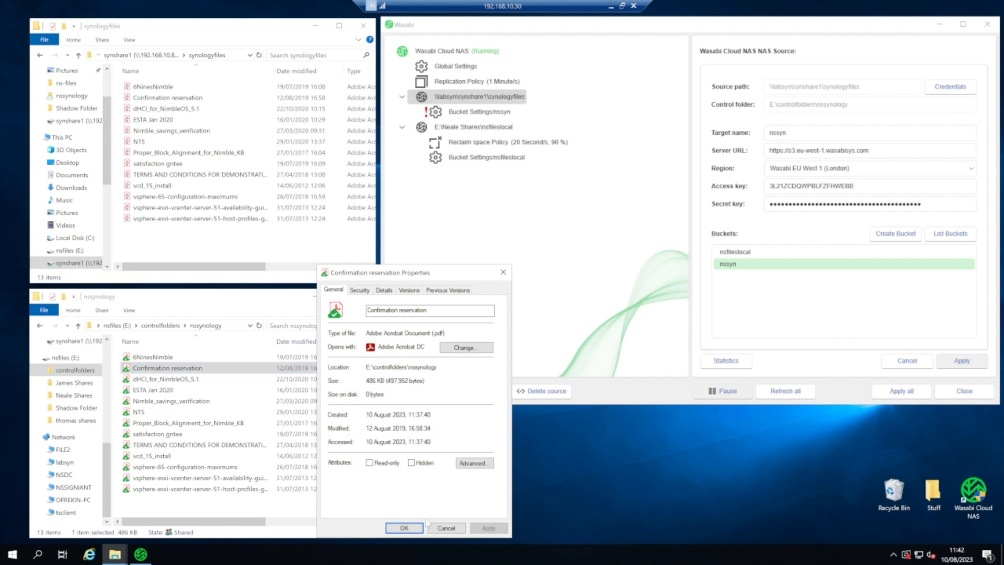
pyautogui.click(444, 528)
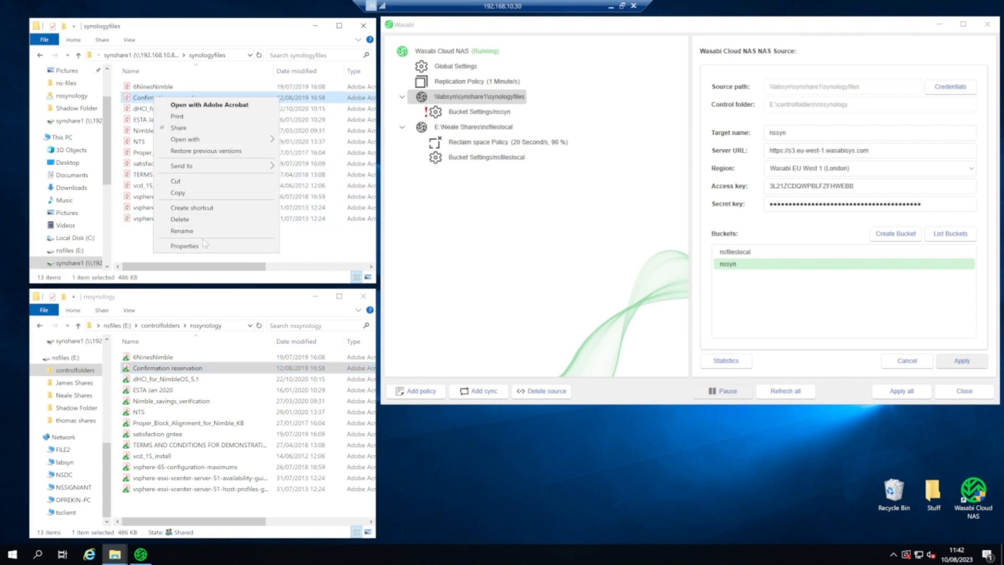
pyautogui.click(206, 246)
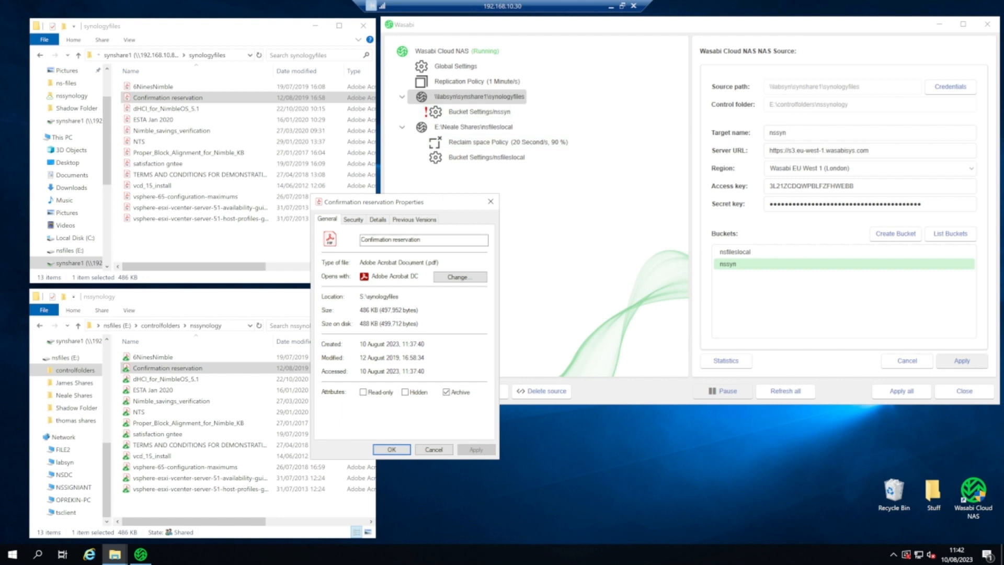
pyautogui.click(436, 451)
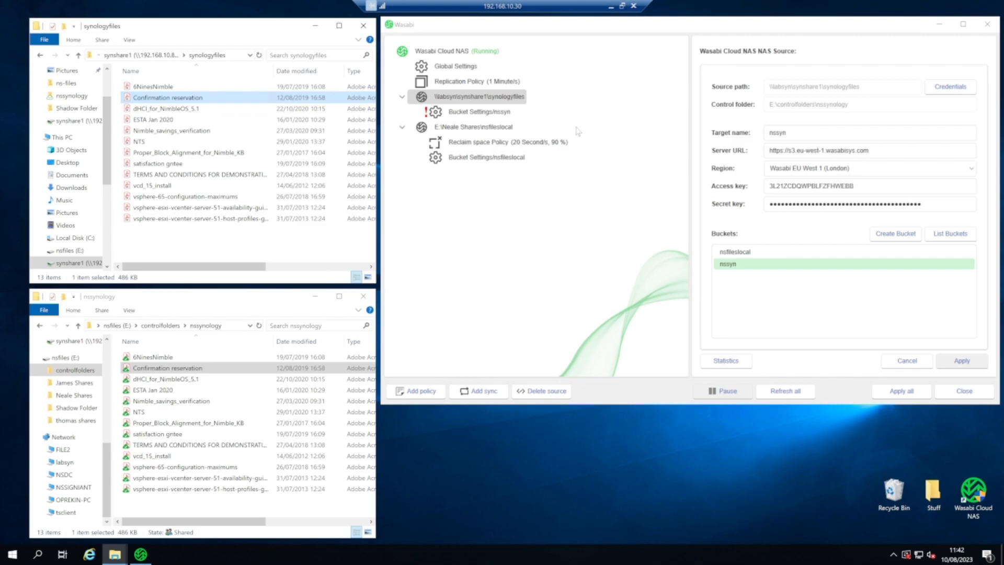
# - Minimize the 192.168.10.30 remote session and switch to the 192.168.10.4 session
pyautogui.click(610, 6)
pyautogui.moveTo(676, 552)
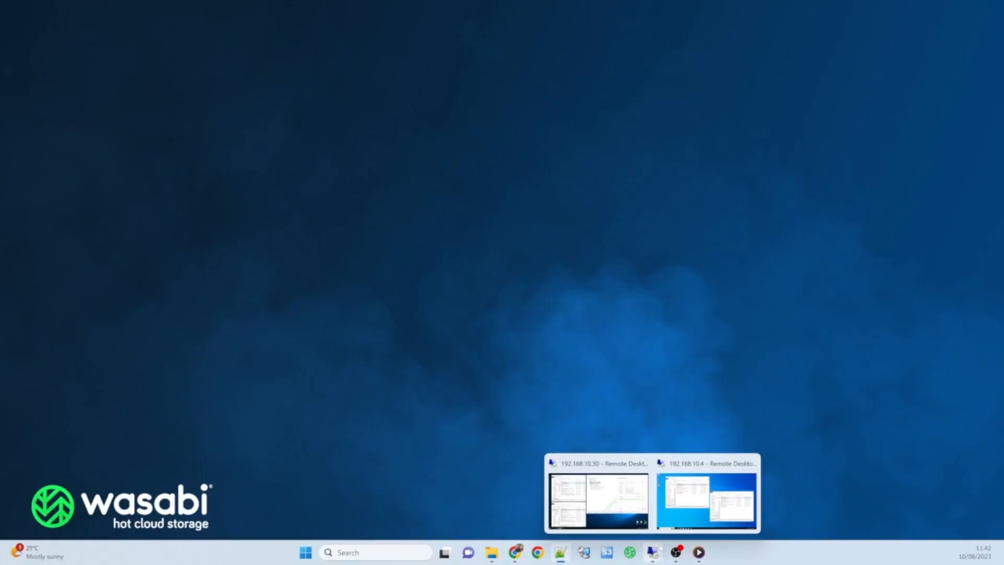
pyautogui.click(706, 497)
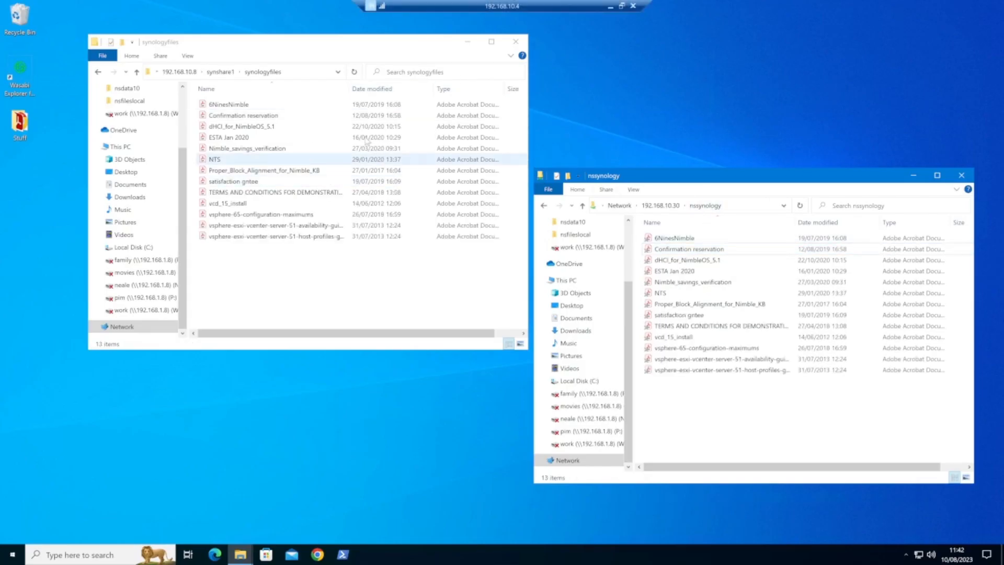
# - Show the full paths of the synologyfiles and nssynology folders, then open, skim and close Confirmation reservation from synologyfiles
pyautogui.click(300, 73)
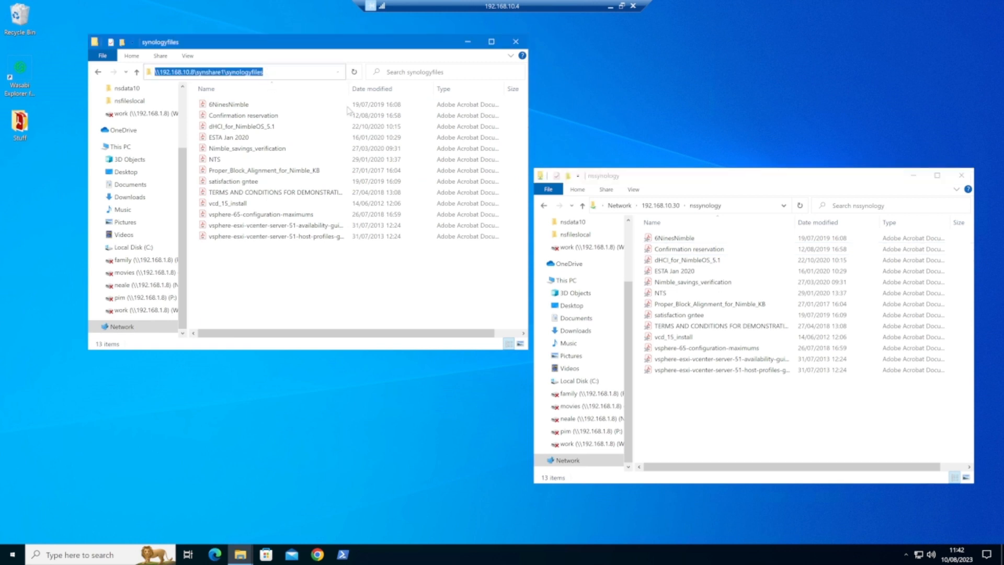
pyautogui.click(752, 209)
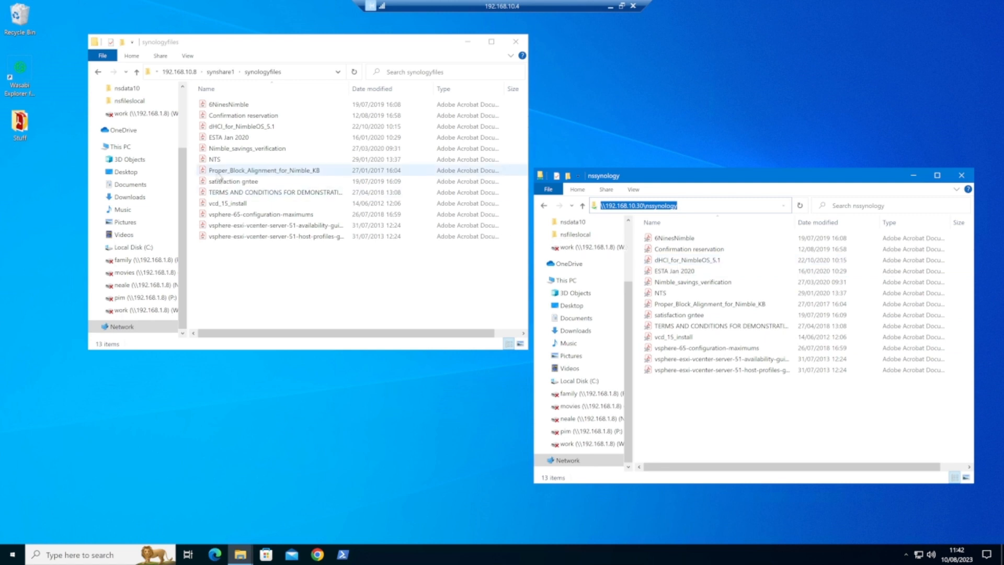
pyautogui.doubleClick(227, 115)
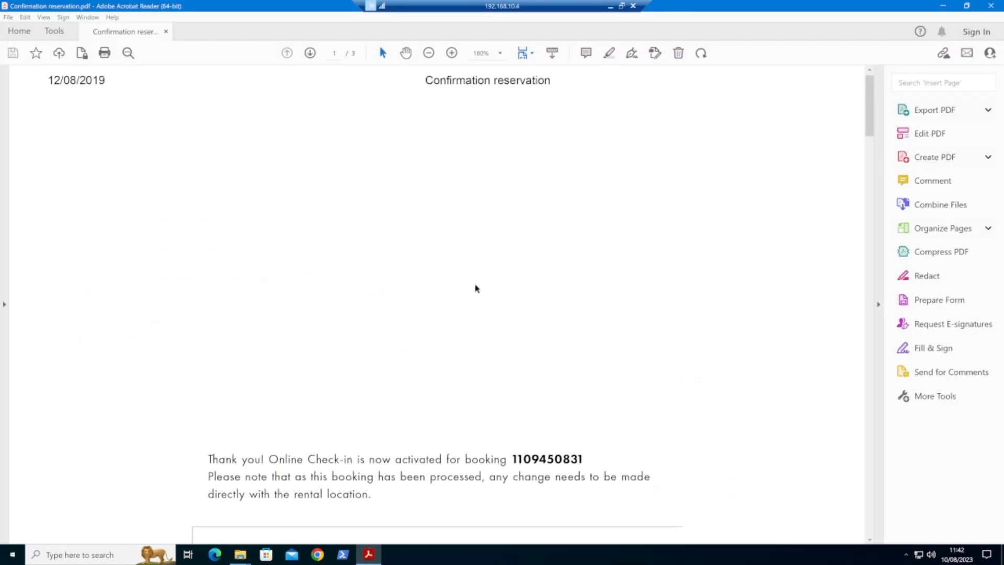
pyautogui.scroll(-3, 473, 283)
pyautogui.scroll(-3, 471, 275)
pyautogui.scroll(5, 575, 251)
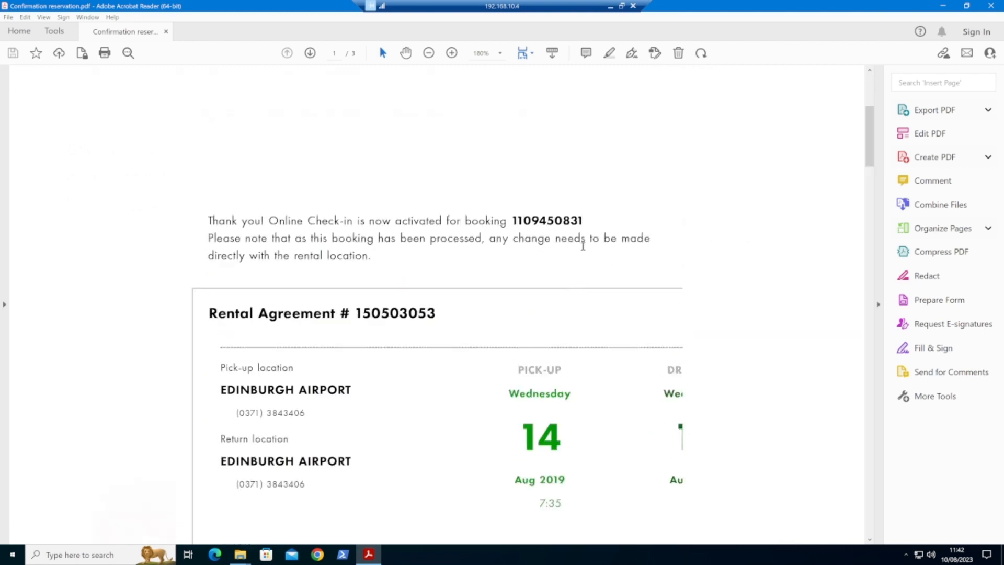
pyautogui.click(991, 6)
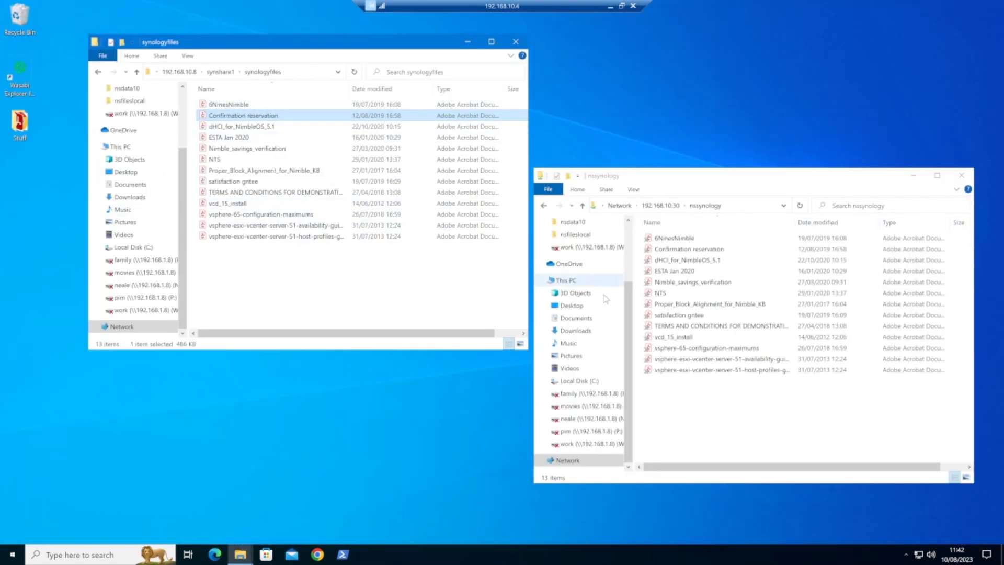
# - Switch to the 192.168.10.30 session and add a Reclaim space policy to the \\labsyn\synshare1\synologyfiles source
pyautogui.click(610, 6)
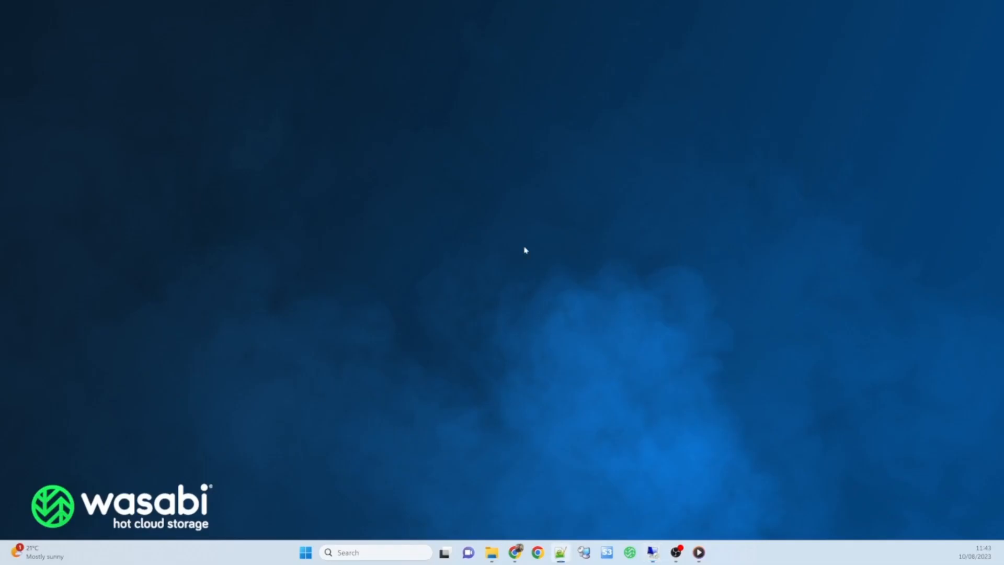
pyautogui.moveTo(652, 552)
pyautogui.click(621, 517)
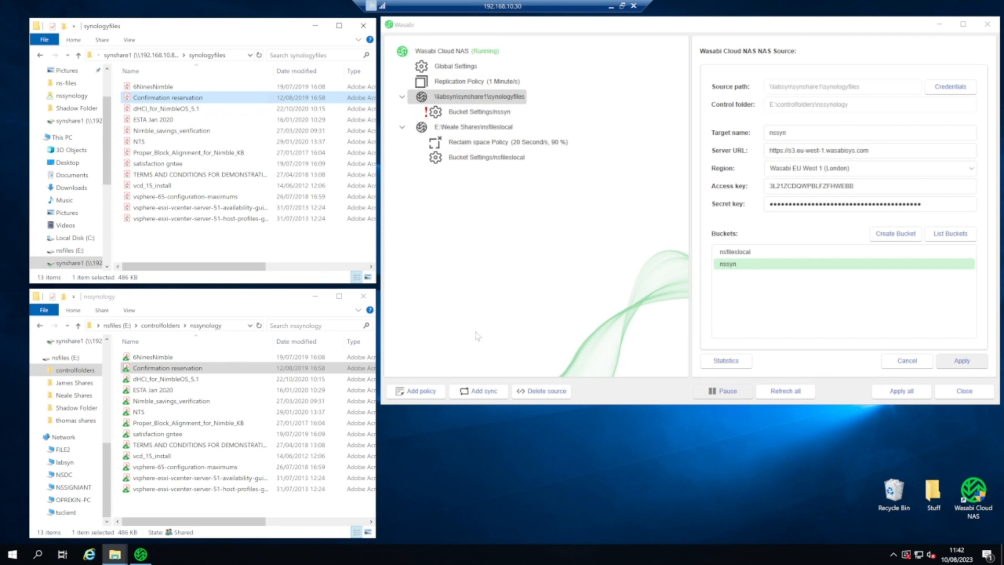
pyautogui.click(402, 127)
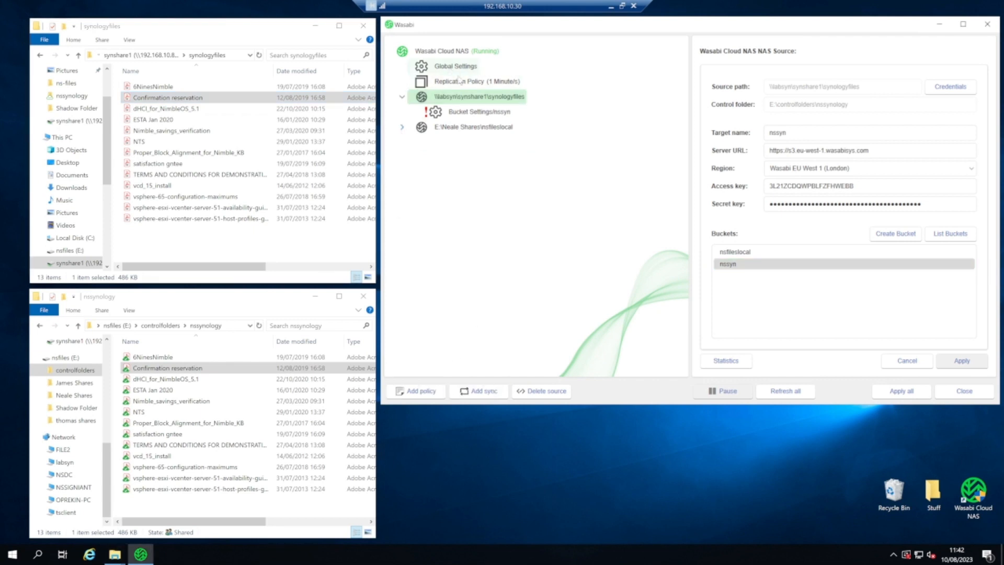
pyautogui.click(427, 390)
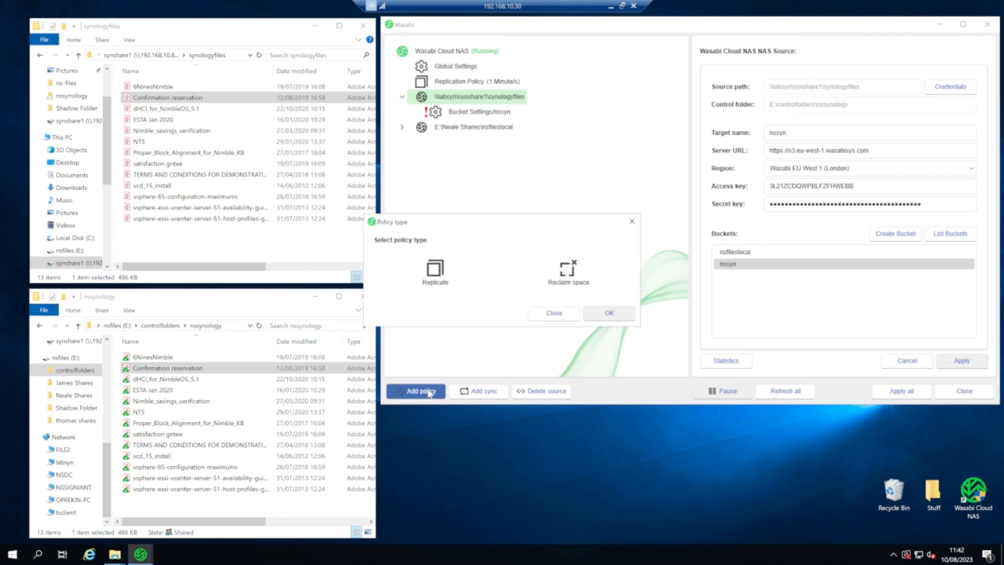
pyautogui.click(564, 281)
pyautogui.click(601, 312)
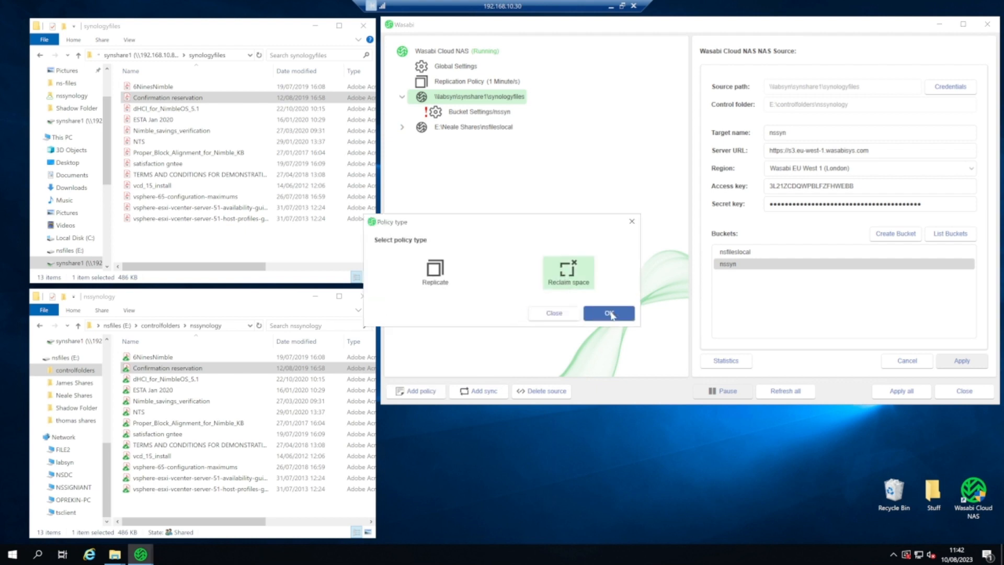
# - Set the new reclaim space policy to offload files not accessed for more than 20 seconds and apply it
pyautogui.click(907, 107)
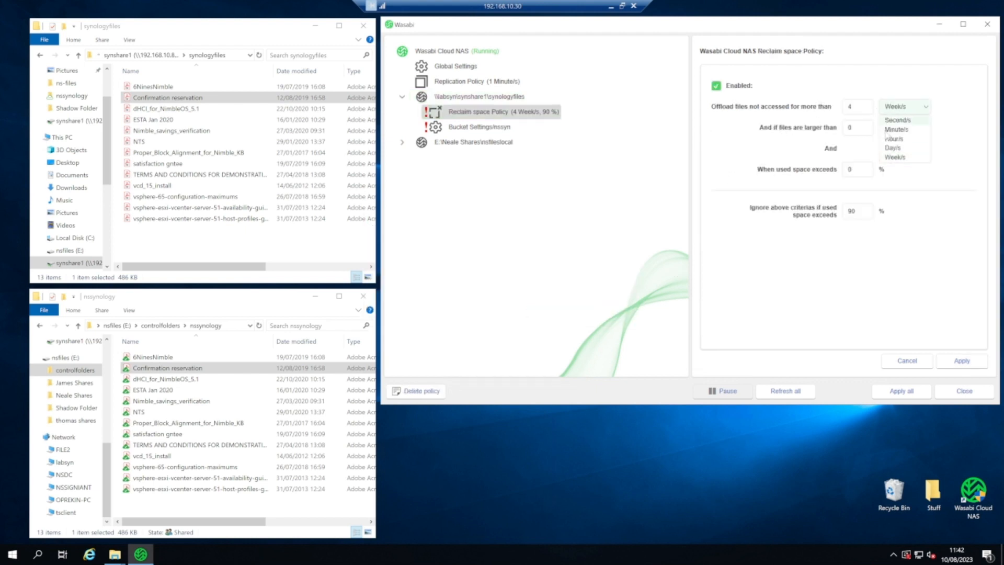
pyautogui.click(897, 120)
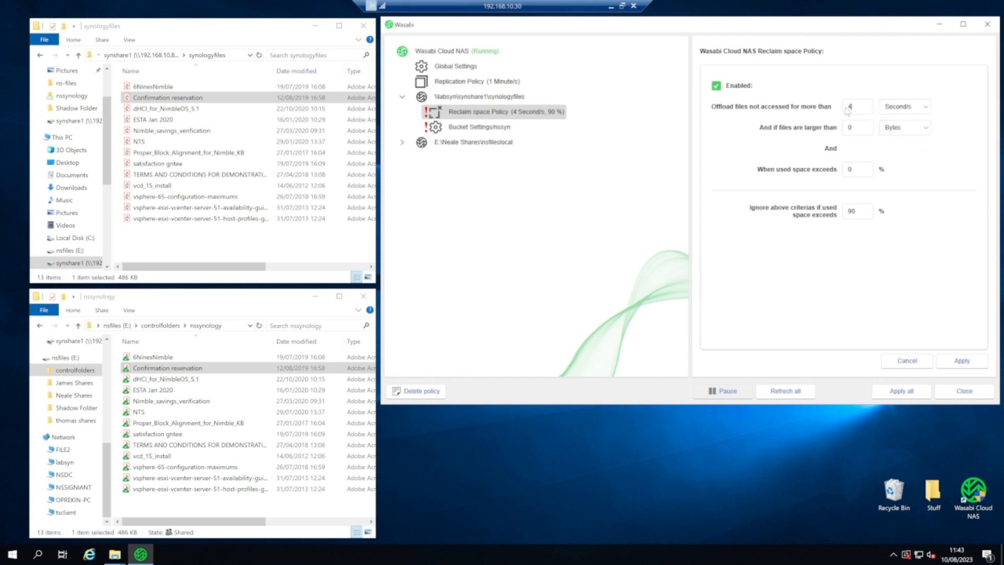
pyautogui.write('20')
pyautogui.click(966, 362)
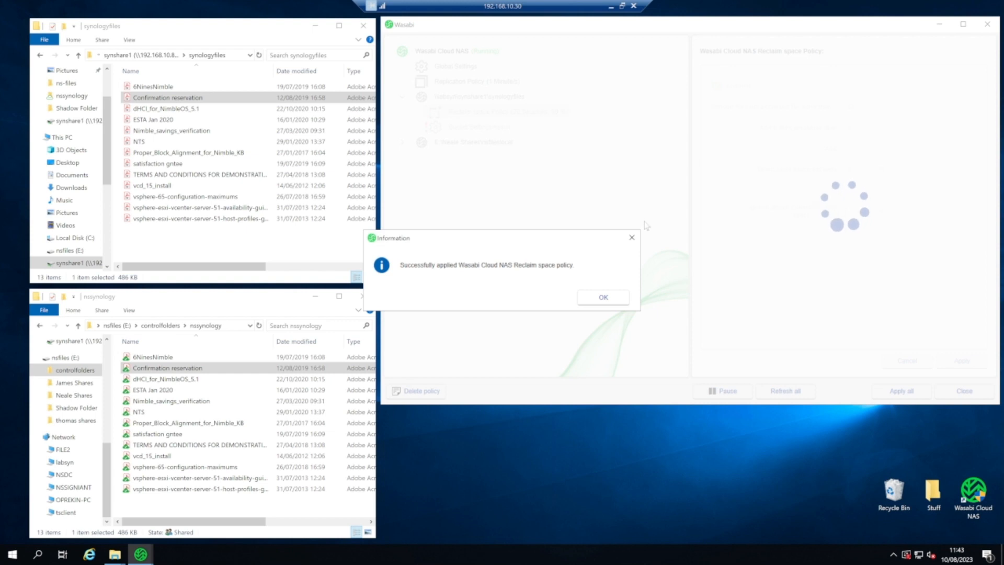
pyautogui.click(603, 297)
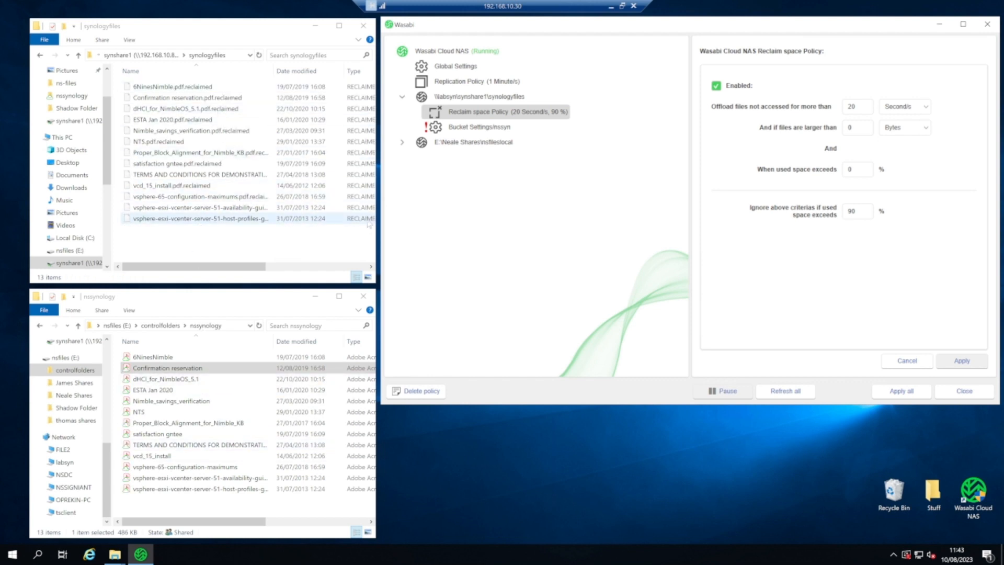
# - Check the size on disk of vsphere-65-configuration-maximums.pdf.reclaimed in synologyfiles and close its properties
pyautogui.click(325, 197)
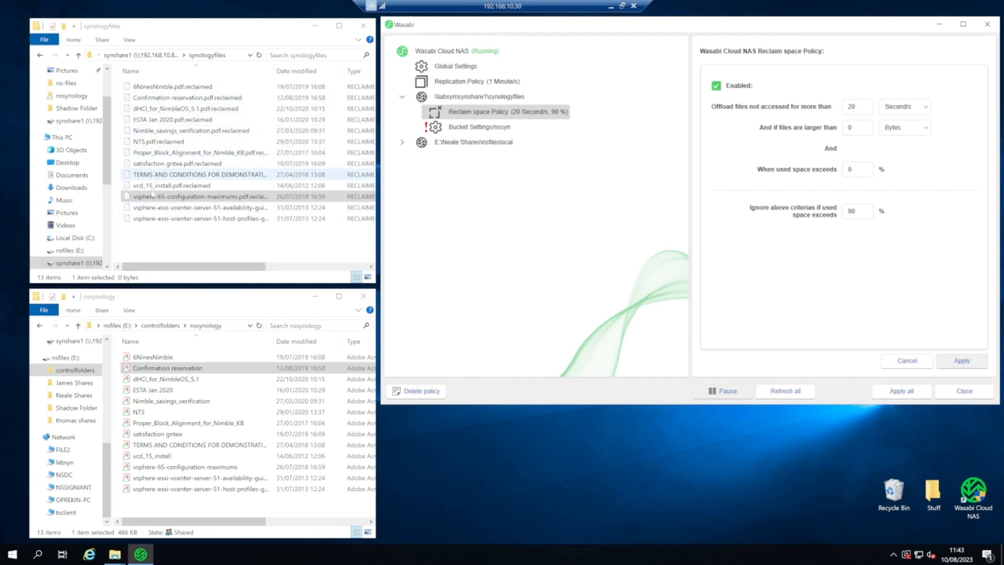
pyautogui.rightClick(151, 199)
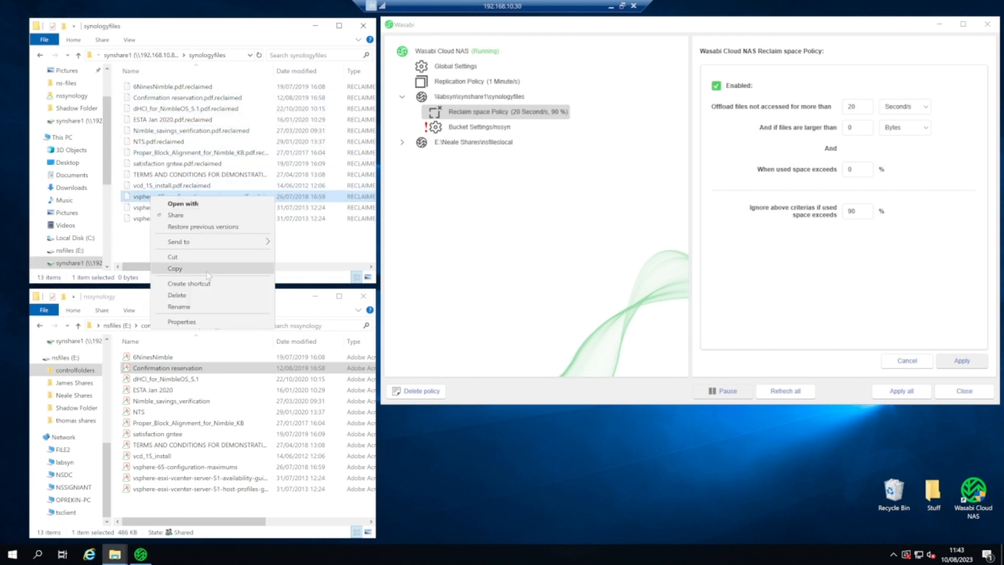
pyautogui.click(210, 321)
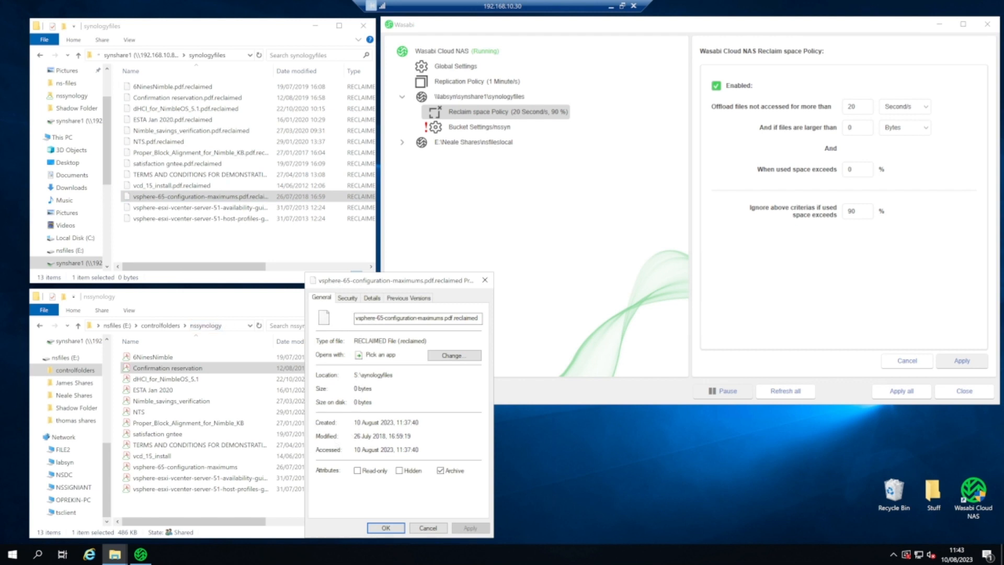
pyautogui.click(426, 528)
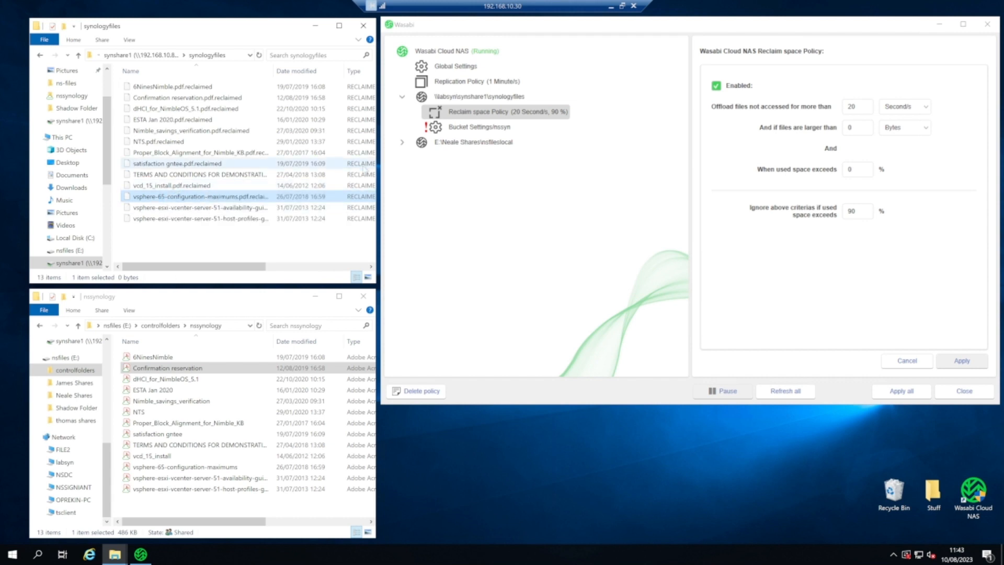
# - Switch to the 192.168.10.4 session and try to open NTS.pdf.reclaimed and Confirmation reservation.pdf.reclaimed from synologyfiles
pyautogui.click(610, 7)
pyautogui.moveTo(653, 552)
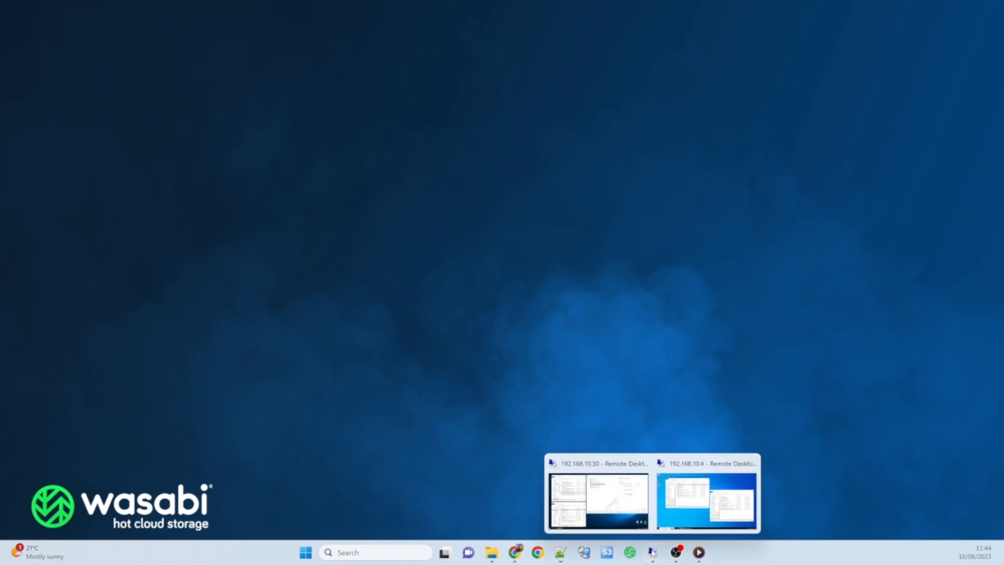
pyautogui.click(688, 520)
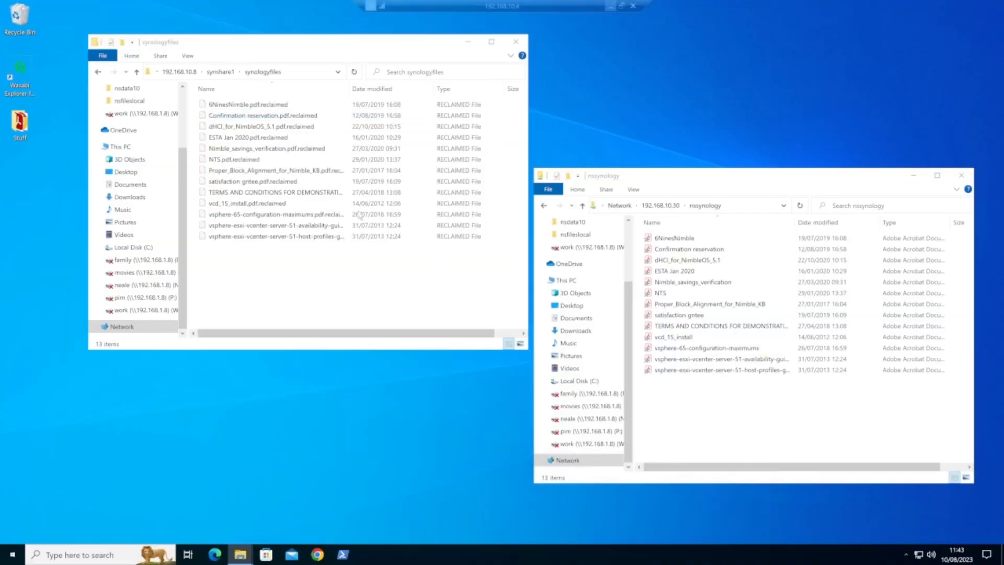
pyautogui.click(235, 159)
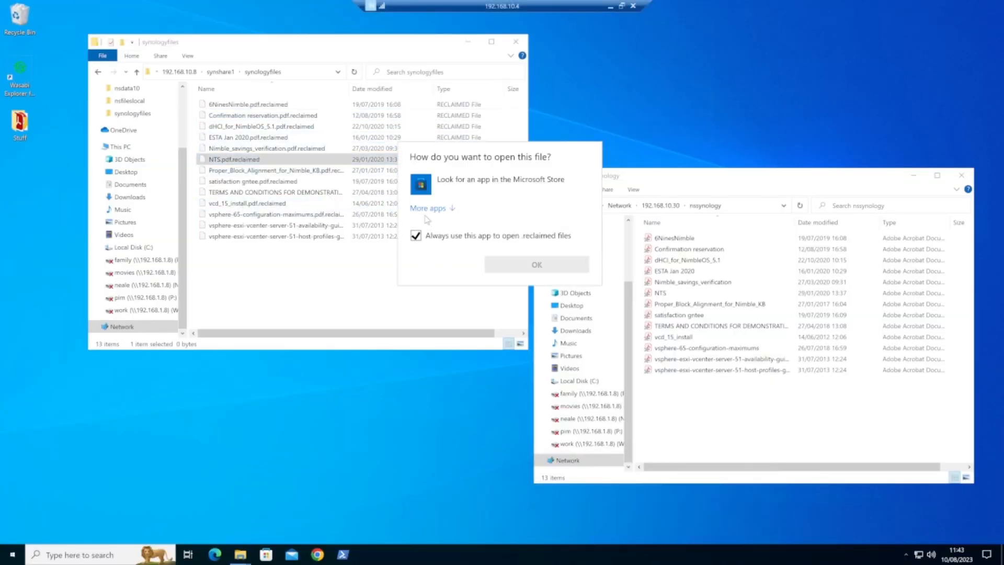
pyautogui.click(286, 420)
pyautogui.doubleClick(235, 116)
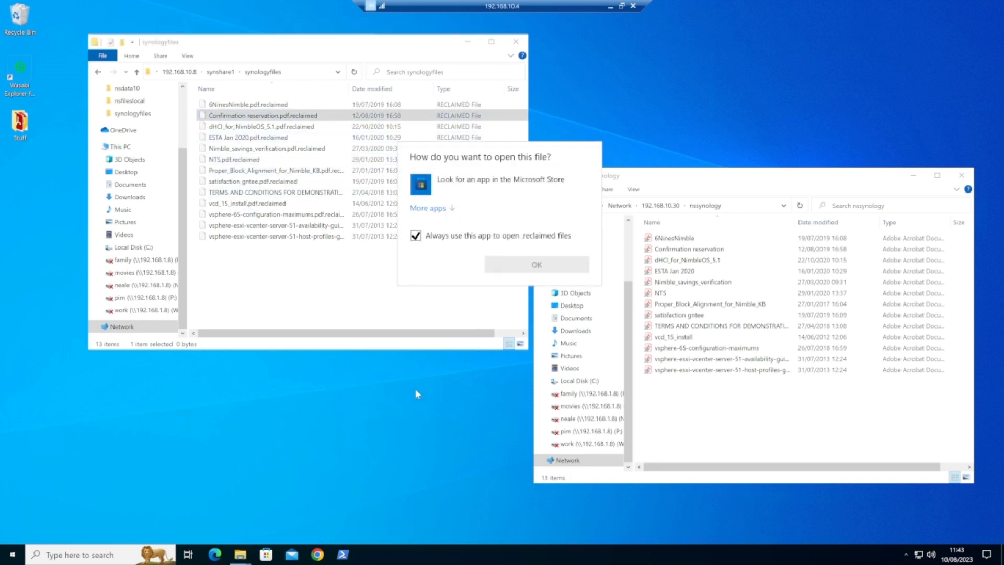
pyautogui.click(394, 414)
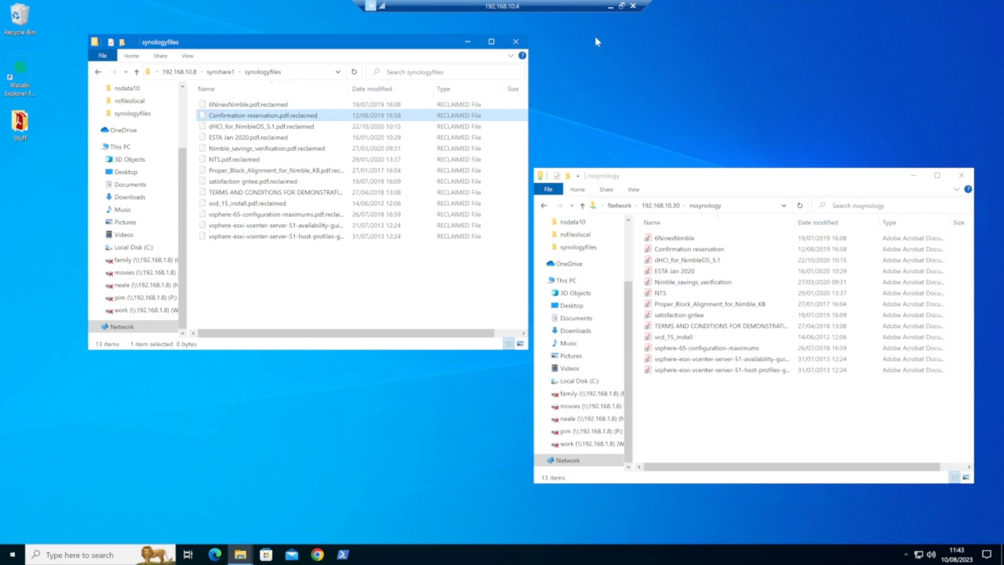
# - Review the synologyfiles and nssynology folders in the 192.168.10.30 session and return to the 192.168.10.4 session
pyautogui.click(610, 7)
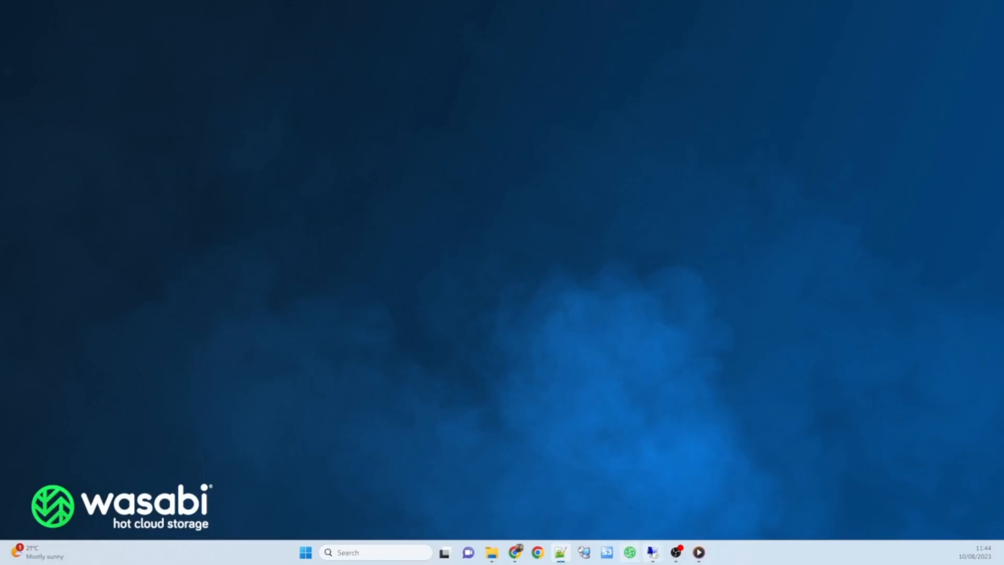
pyautogui.moveTo(652, 552)
pyautogui.click(615, 501)
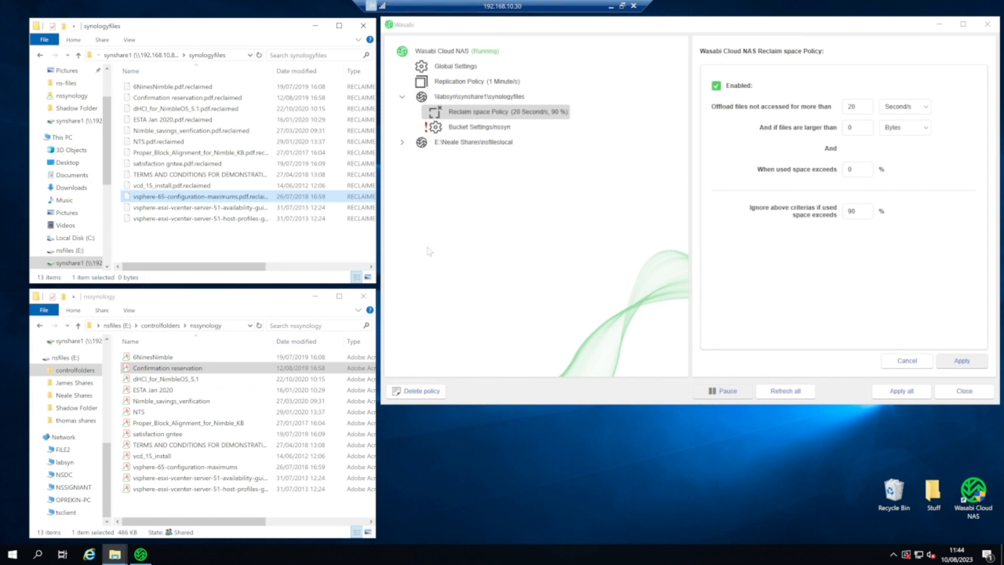
pyautogui.click(611, 6)
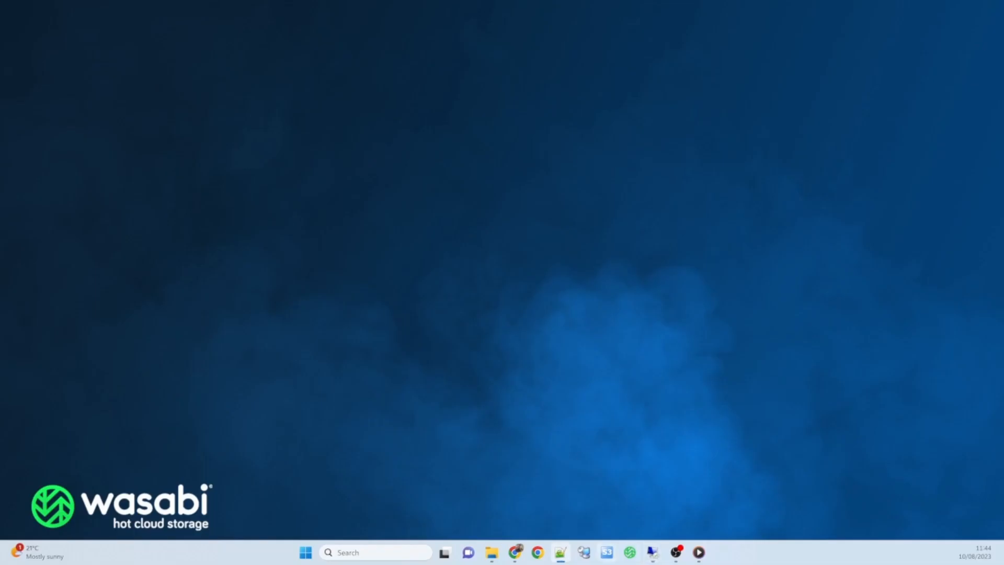
pyautogui.moveTo(653, 552)
pyautogui.click(704, 497)
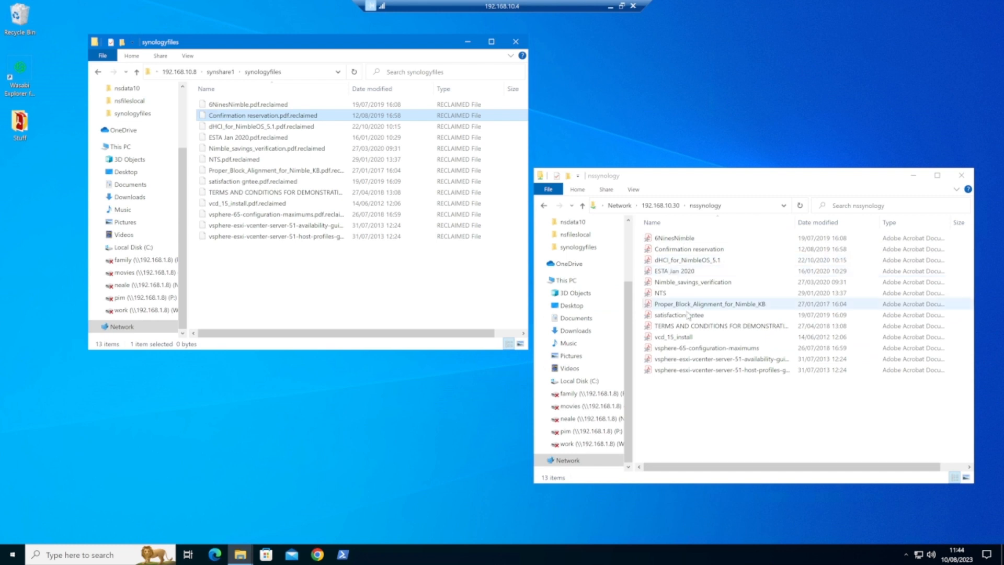
# - Open Confirmation reservation from the nssynology share on 192.168.10.30, skim its contents and close it
pyautogui.doubleClick(674, 250)
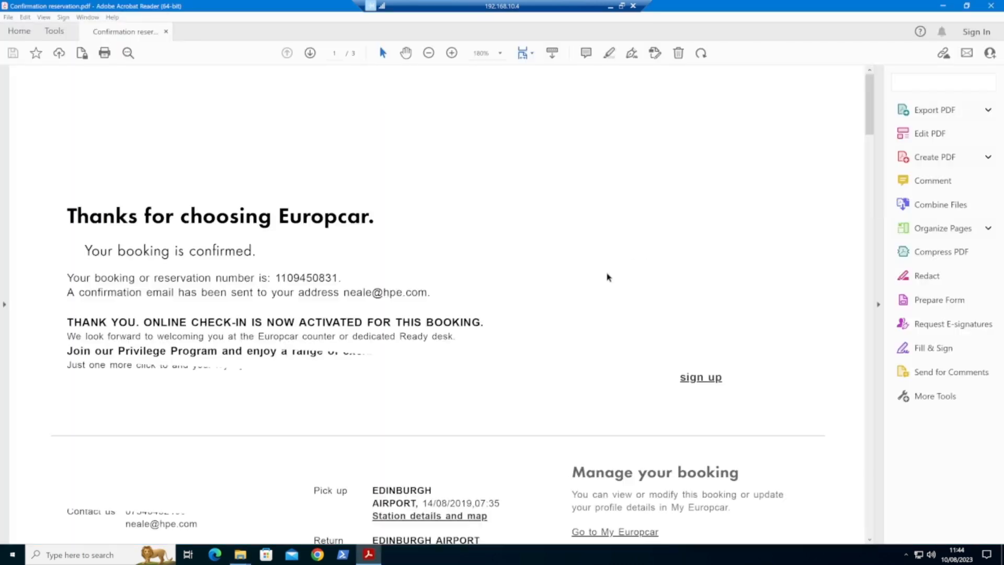
pyautogui.scroll(-10, 356, 236)
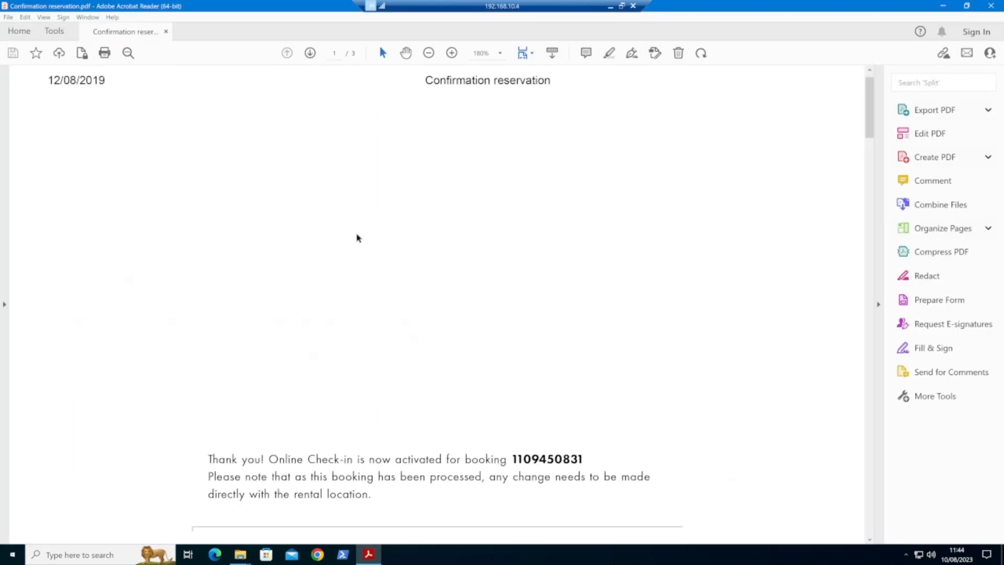
pyautogui.scroll(-4, 439, 253)
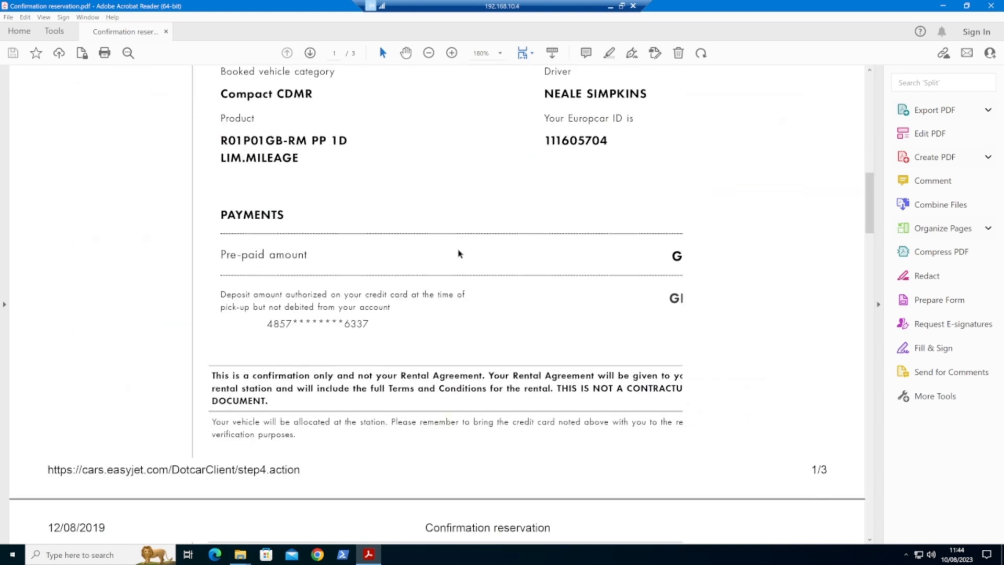
pyautogui.scroll(8, 408, 256)
pyautogui.scroll(2, 517, 256)
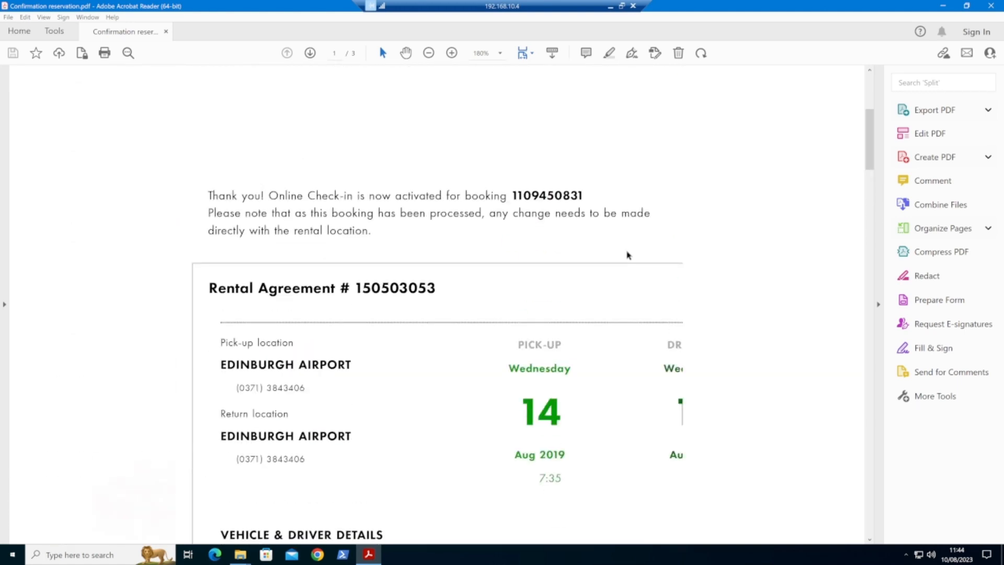
pyautogui.click(991, 5)
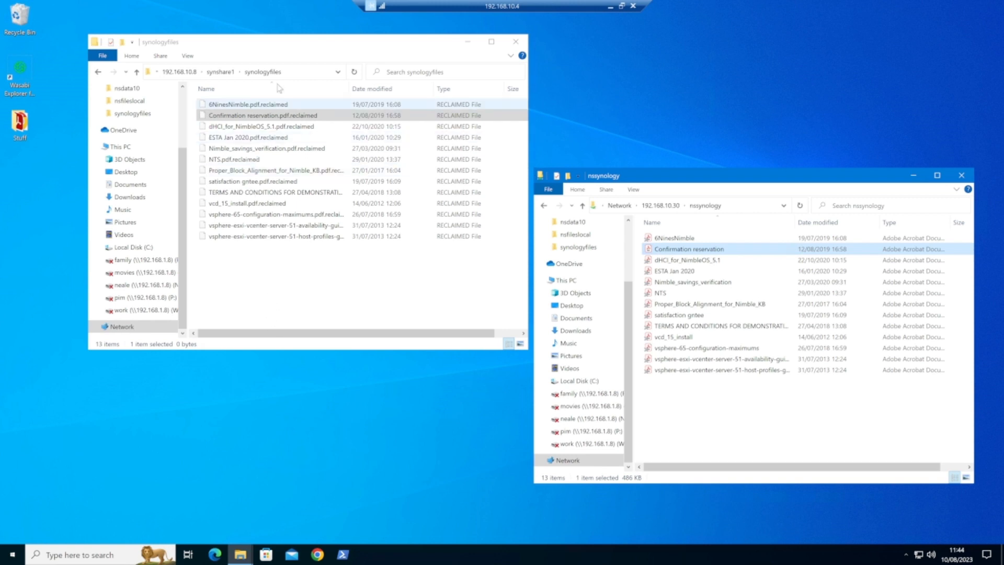
# - Refresh the synologyfiles folder on 192.168.10.8 and check the state of Confirmation reservation
pyautogui.click(282, 42)
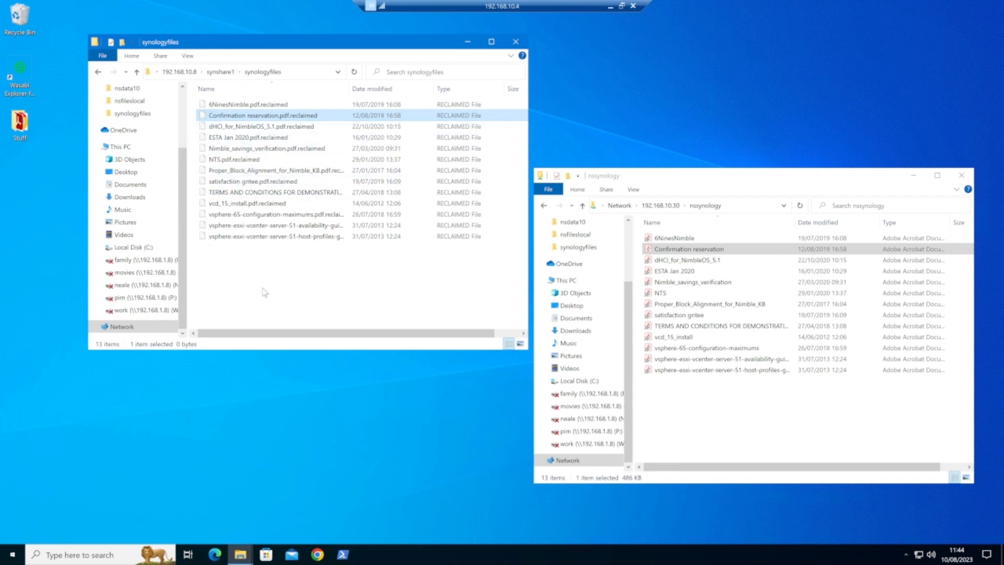
pyautogui.press('F5')
pyautogui.click(236, 119)
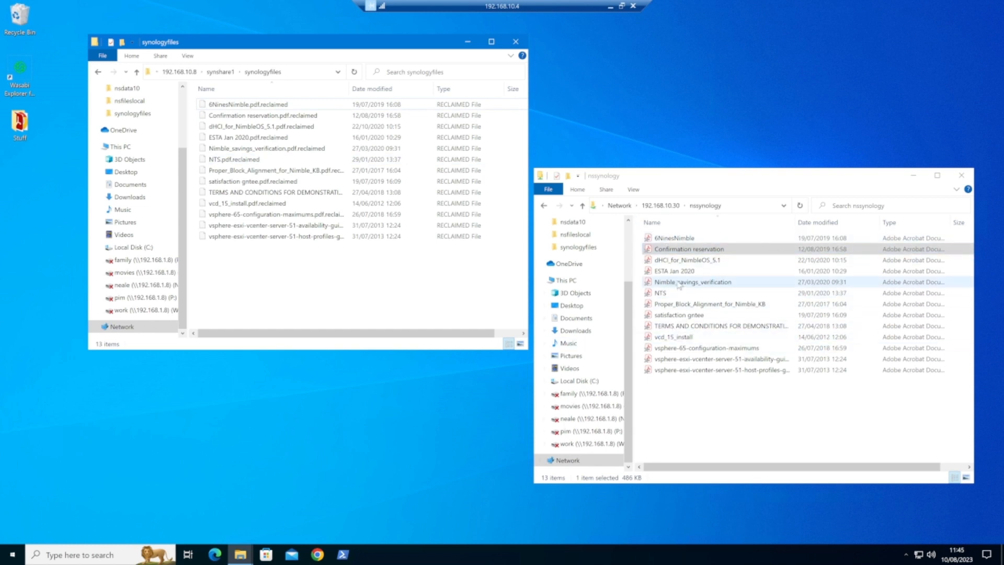
# - Switch back to the 192.168.10.30 session and expand the nsfileslocal source to show its policy and bucket settings
pyautogui.click(610, 6)
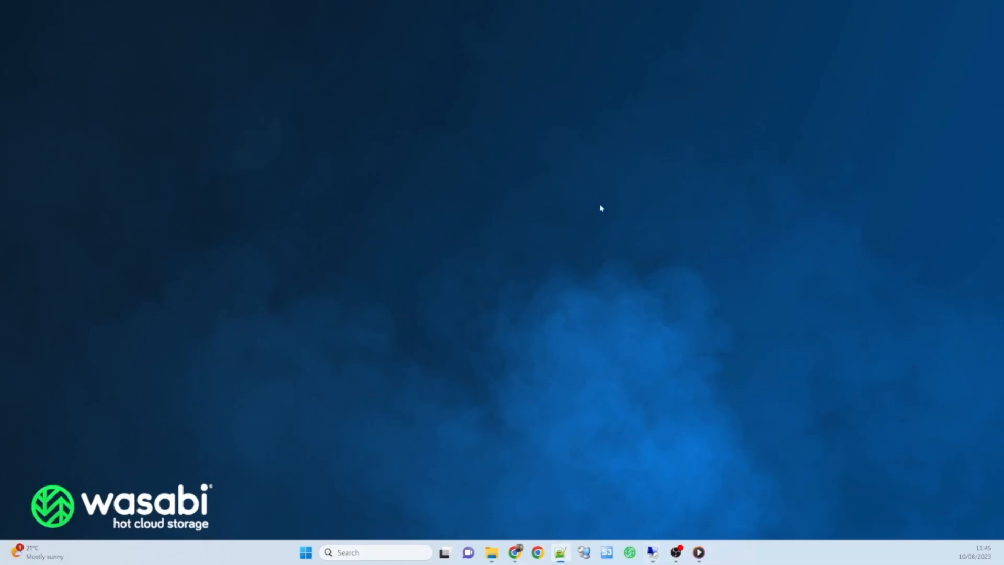
pyautogui.moveTo(653, 552)
pyautogui.click(596, 494)
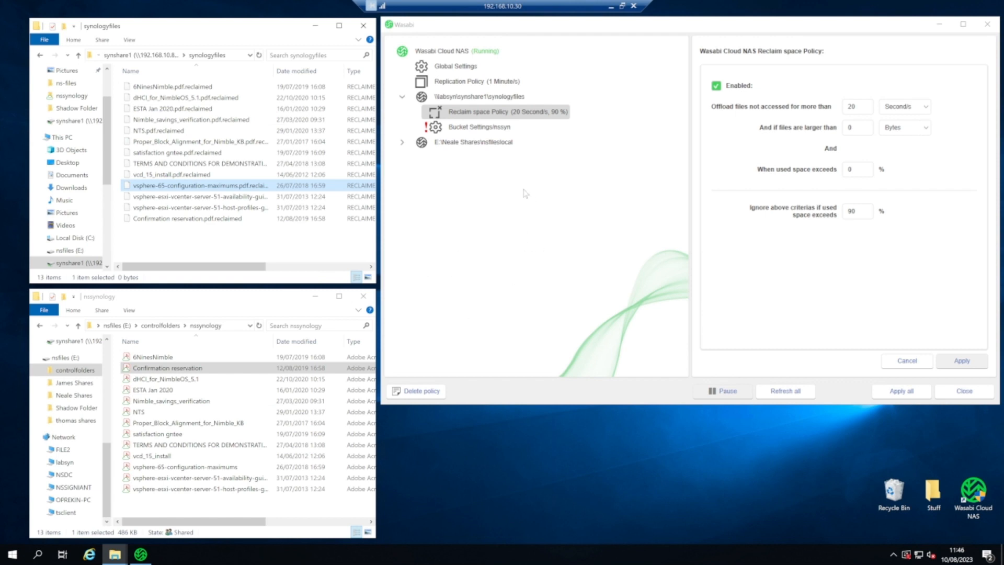
pyautogui.click(401, 142)
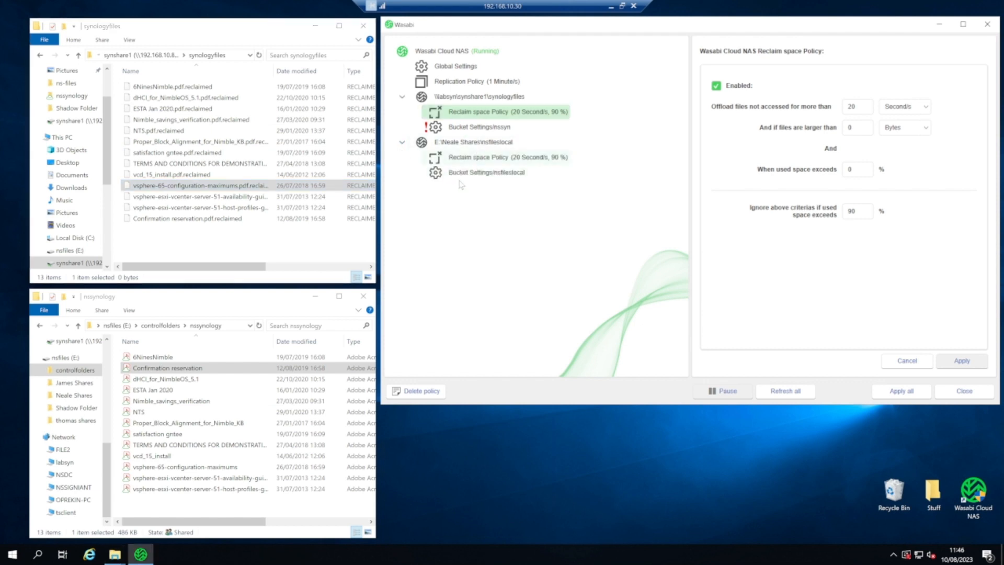